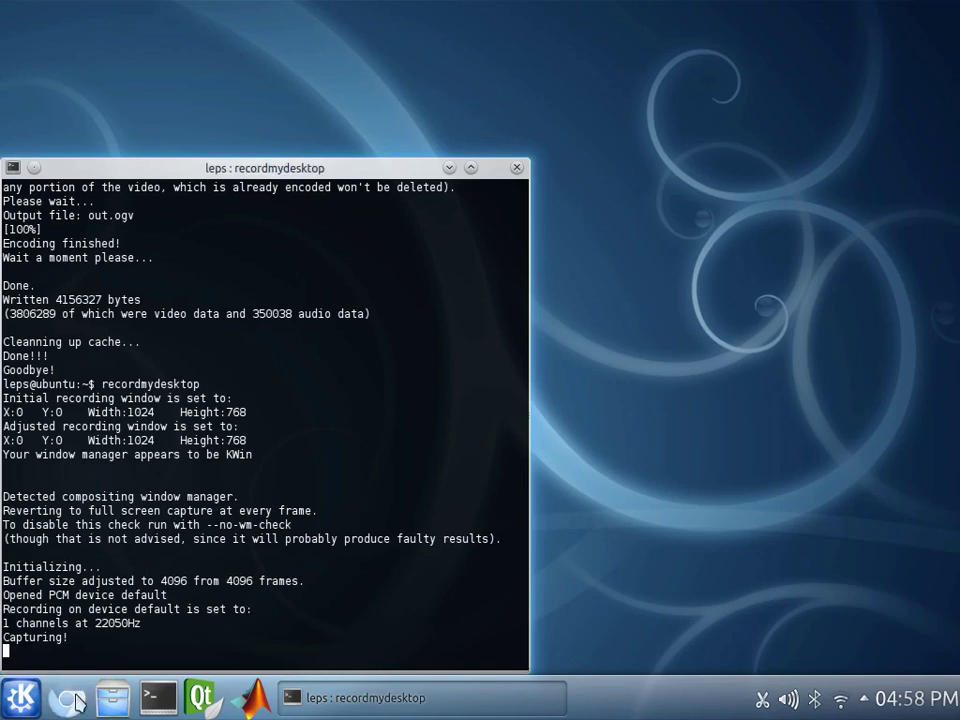
# - Search the Kickoff launcher for 'vlc' to find VLC media player
pyautogui.click(14, 706)
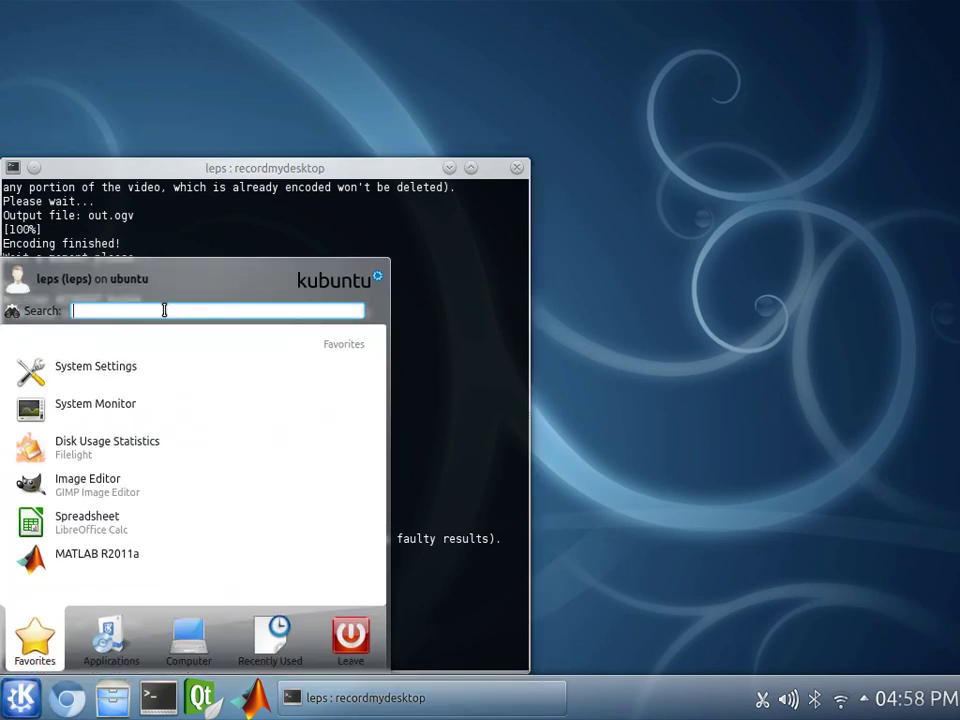
pyautogui.write('vlc')
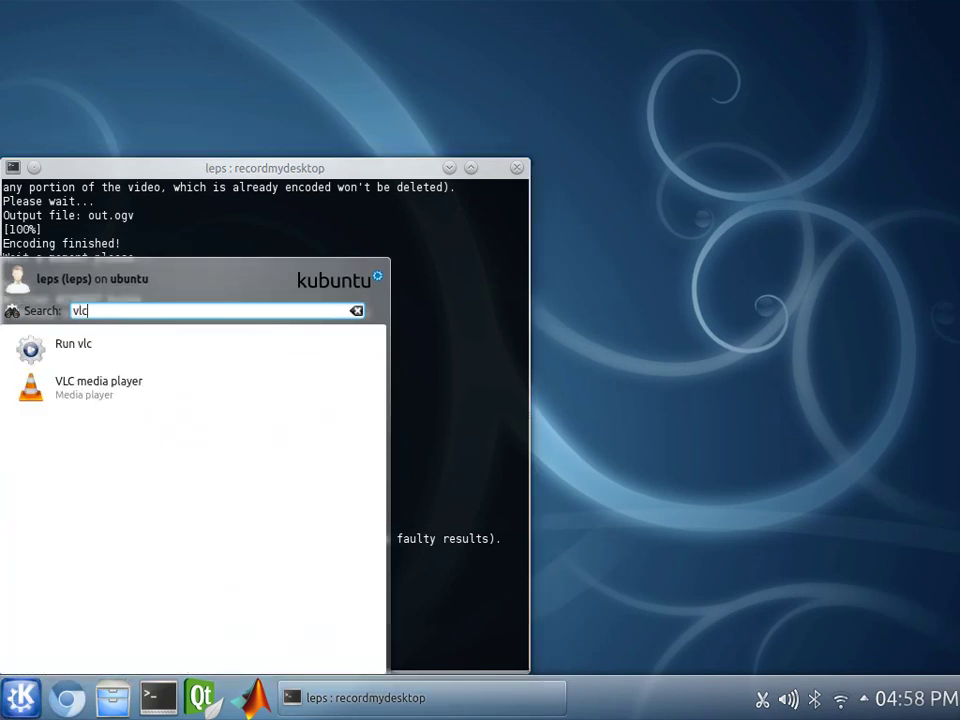
# - Launch VLC and place its restored, enlarged window at the desktop's top right
pyautogui.click(98, 388)
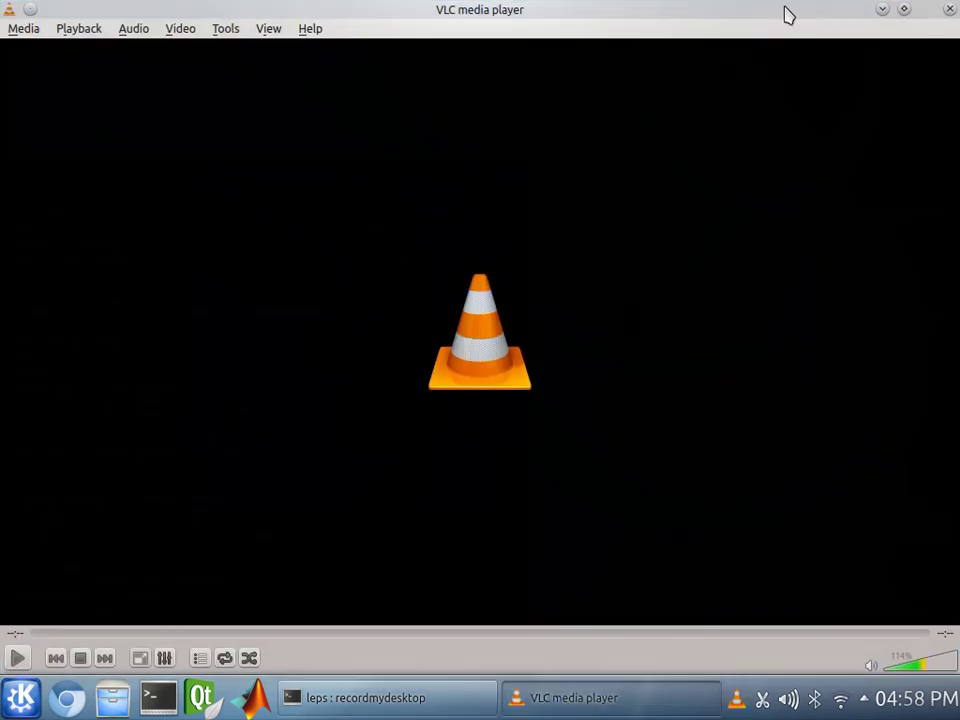
pyautogui.doubleClick(787, 14)
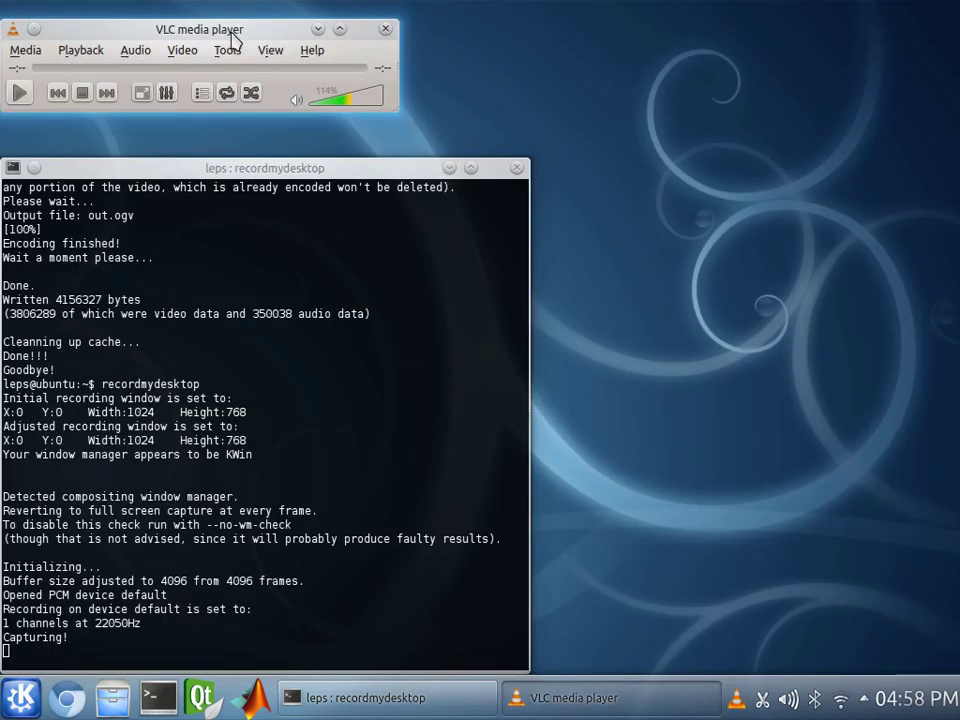
pyautogui.moveTo(230, 33); pyautogui.dragTo(776, 8)
pyautogui.moveTo(763, 161); pyautogui.dragTo(738, 304)
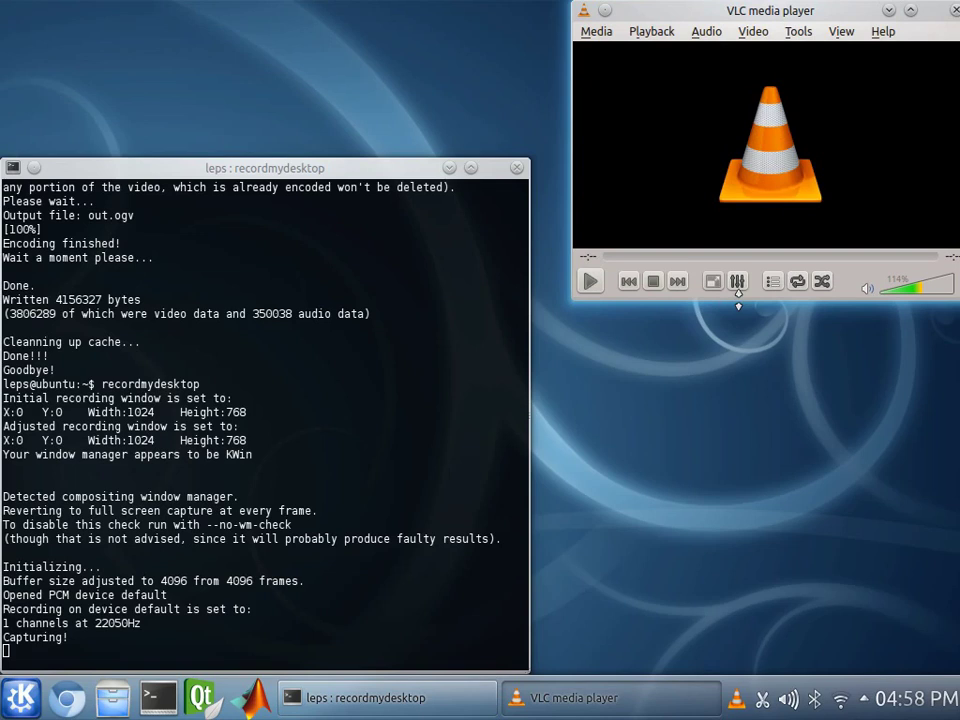
# - Play the /dev/video0 capture device and dismiss the audio error message
pyautogui.click(599, 30)
pyautogui.click(692, 157)
pyautogui.click(922, 140)
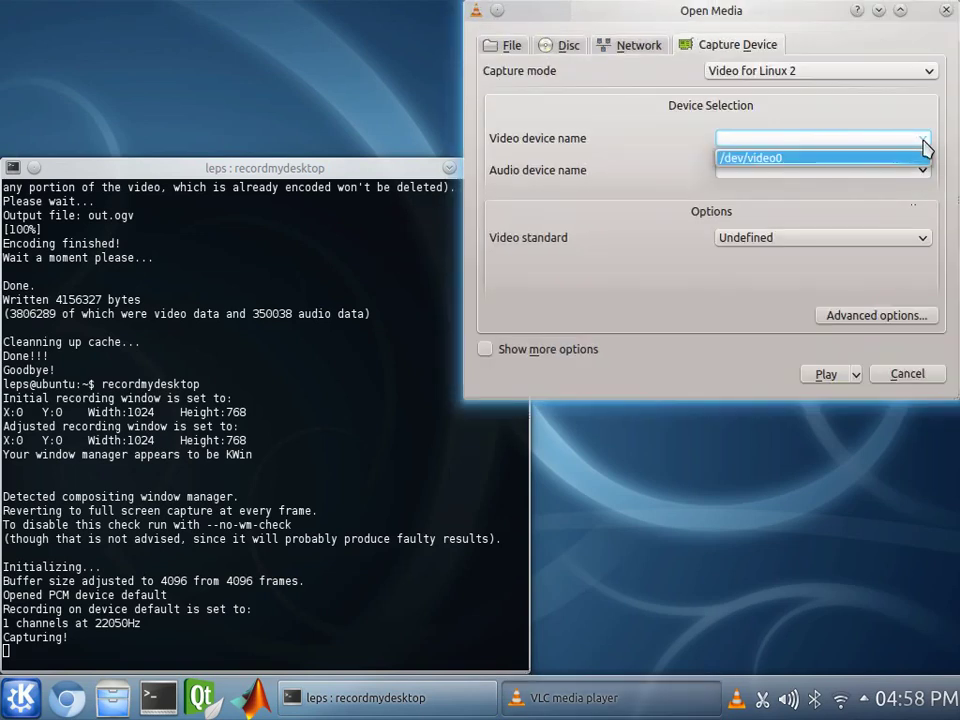
pyautogui.click(843, 158)
pyautogui.click(826, 375)
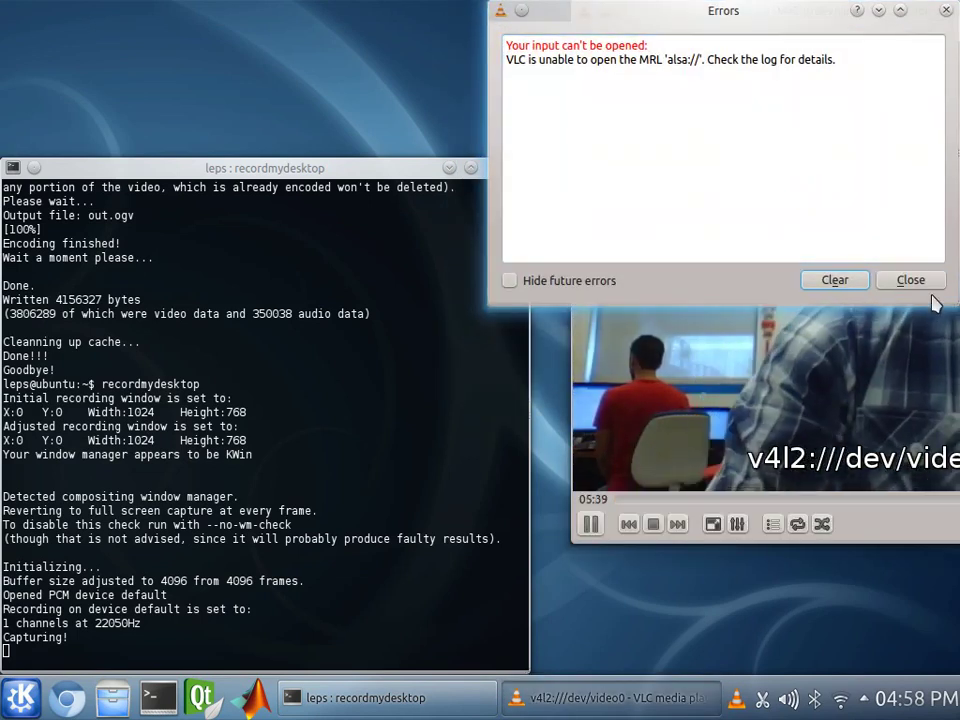
pyautogui.click(926, 285)
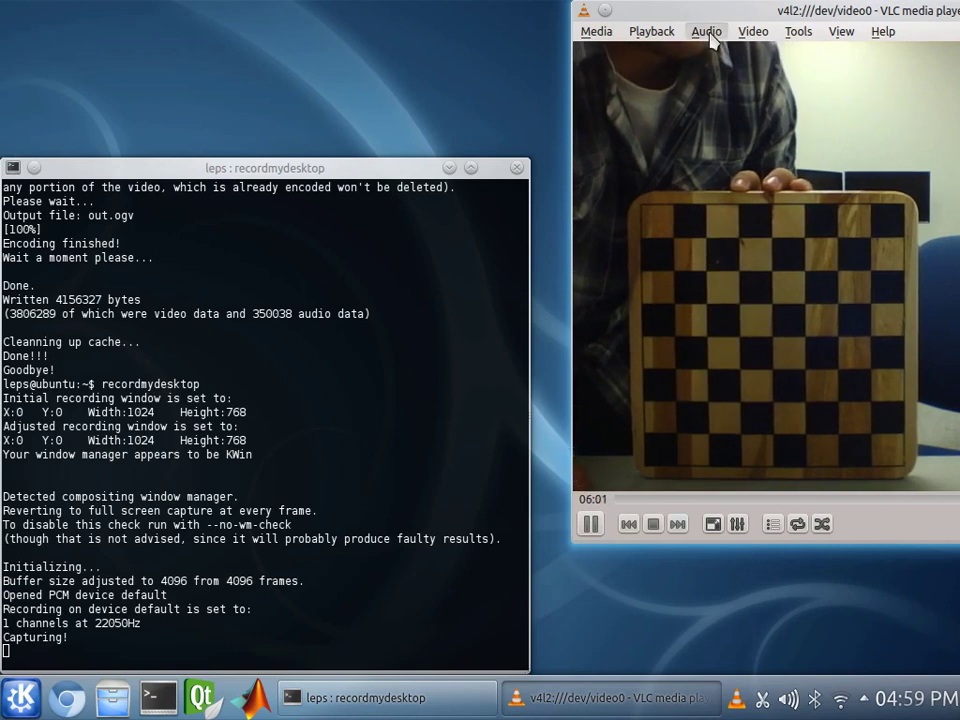
# - Open VLC's Video menu to reach Take Snapshot
pyautogui.click(750, 34)
pyautogui.click(749, 36)
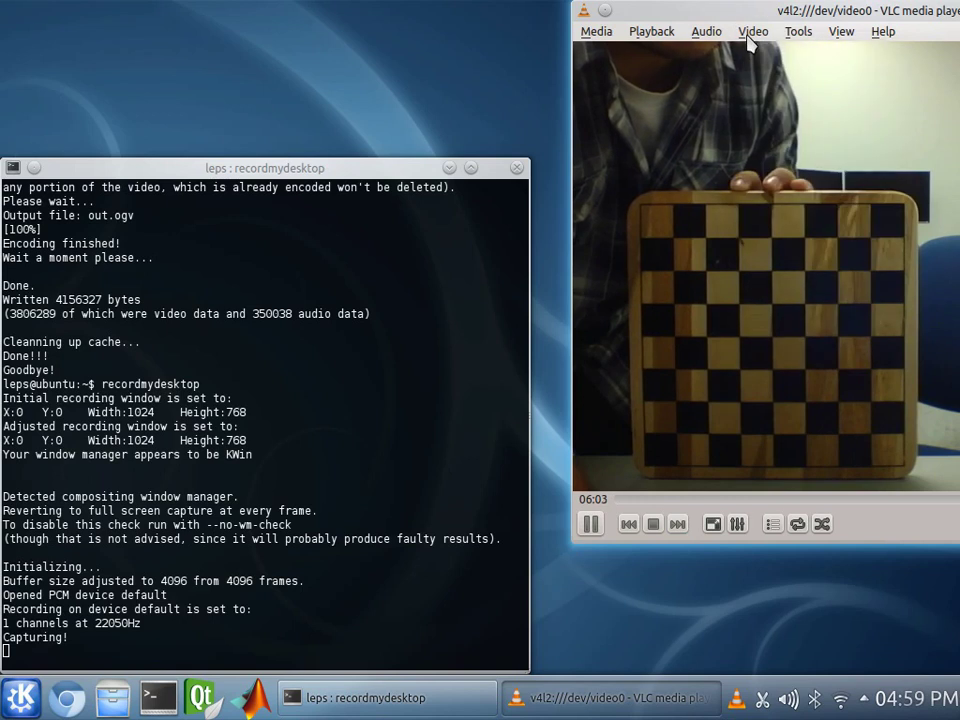
pyautogui.click(750, 34)
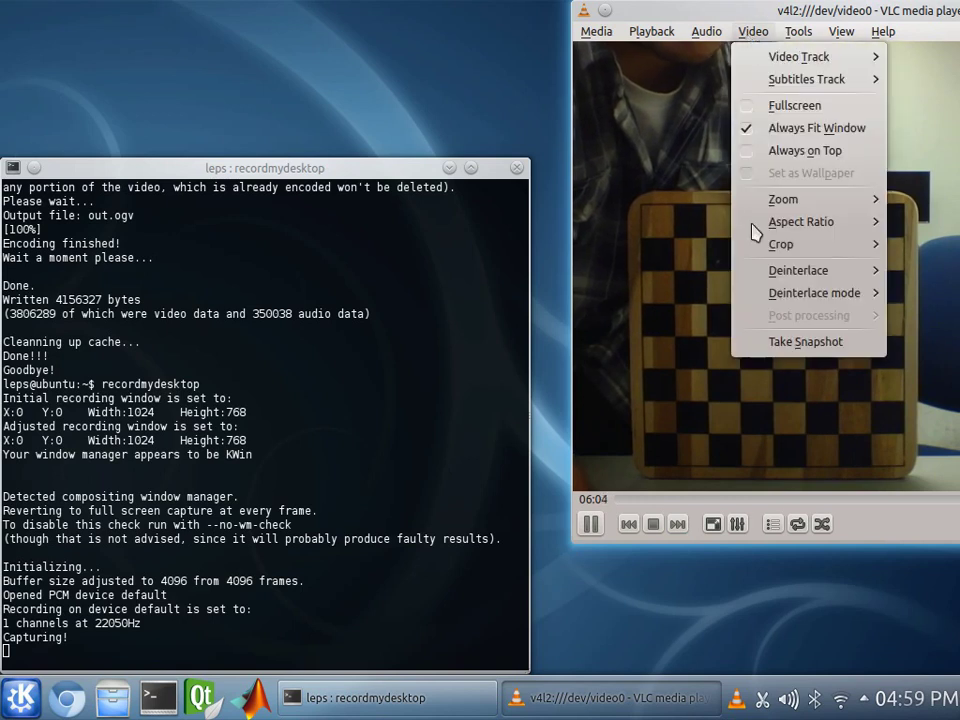
# - Take four Video > Take Snapshot captures of the chessboard at different angles, then move the window
pyautogui.click(798, 342)
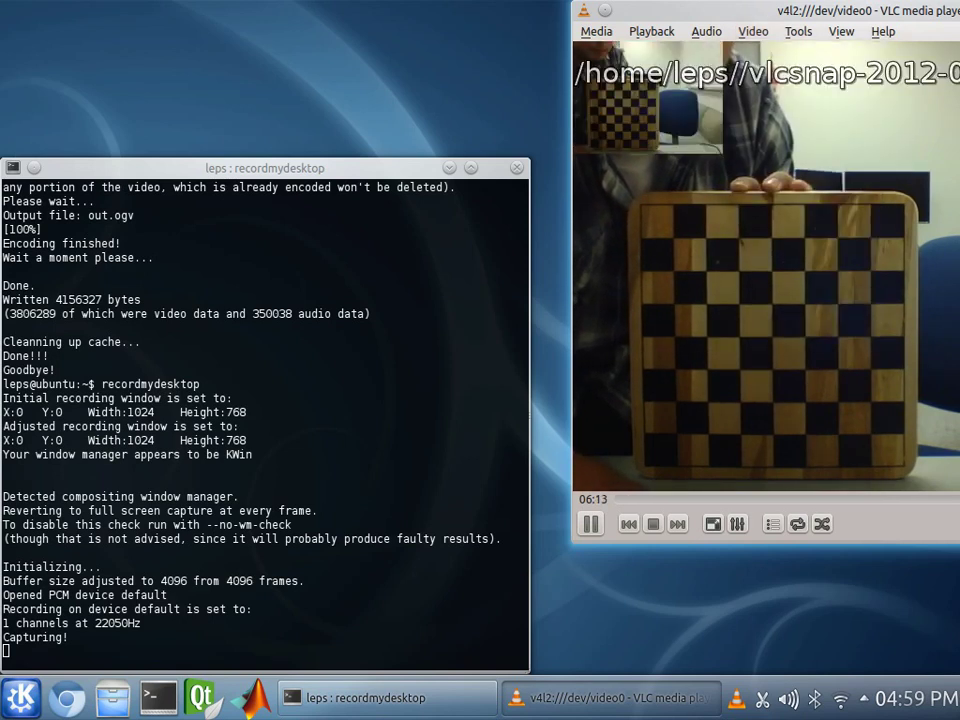
pyautogui.click(753, 33)
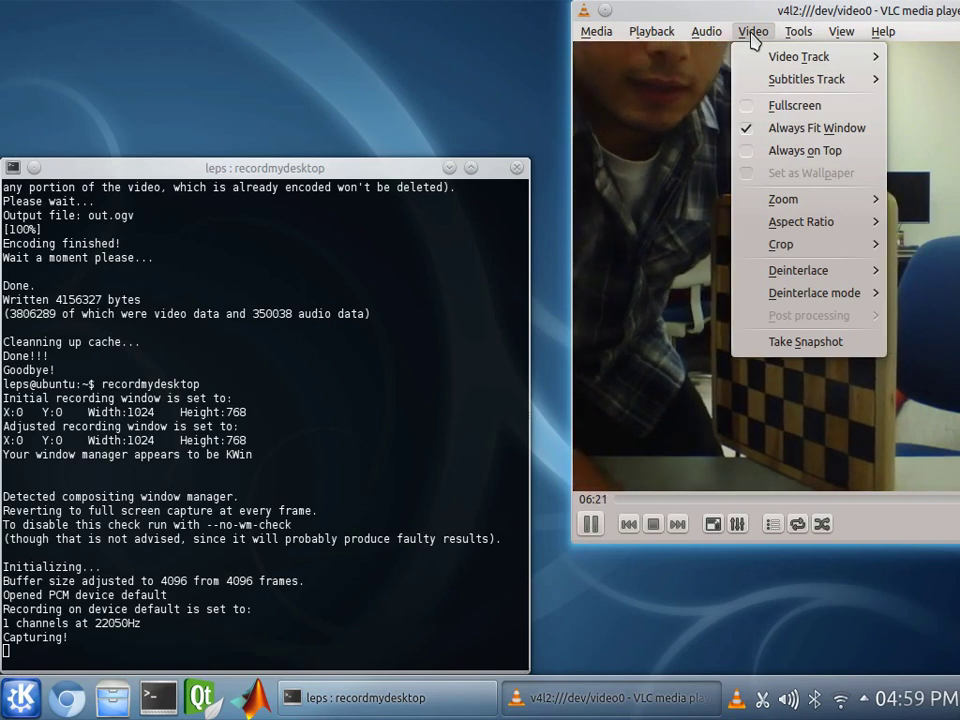
pyautogui.click(819, 340)
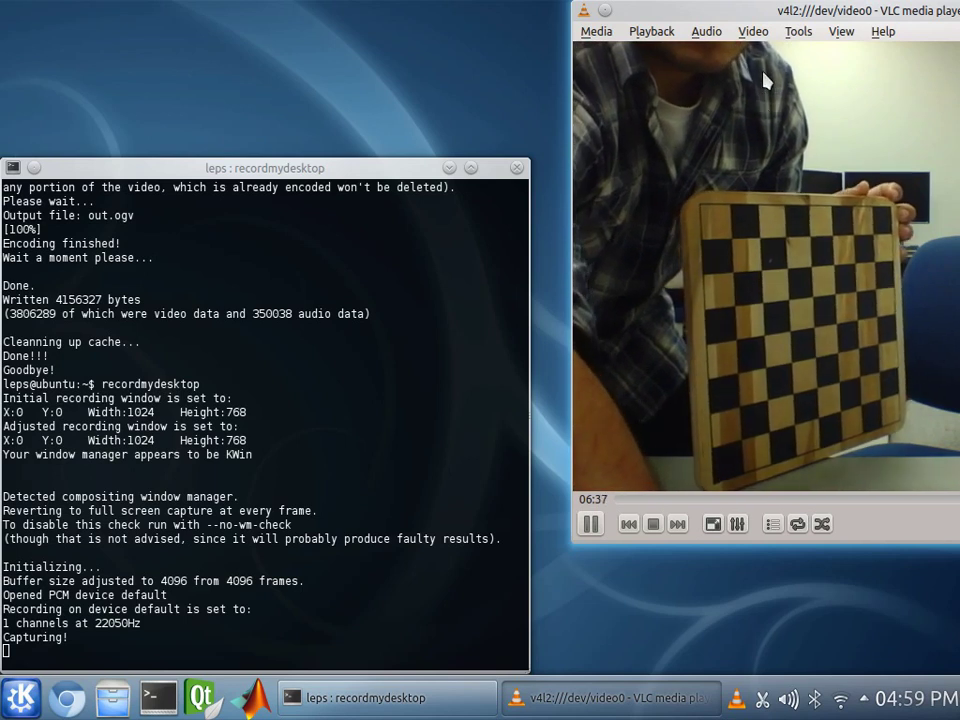
pyautogui.click(758, 35)
pyautogui.moveTo(833, 283)
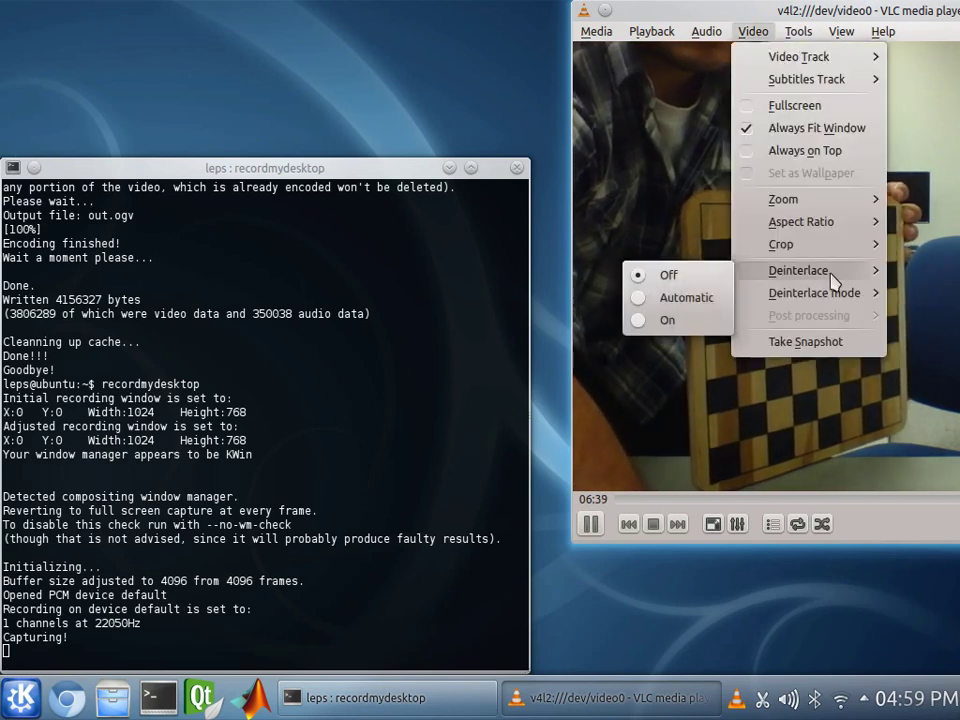
pyautogui.click(789, 337)
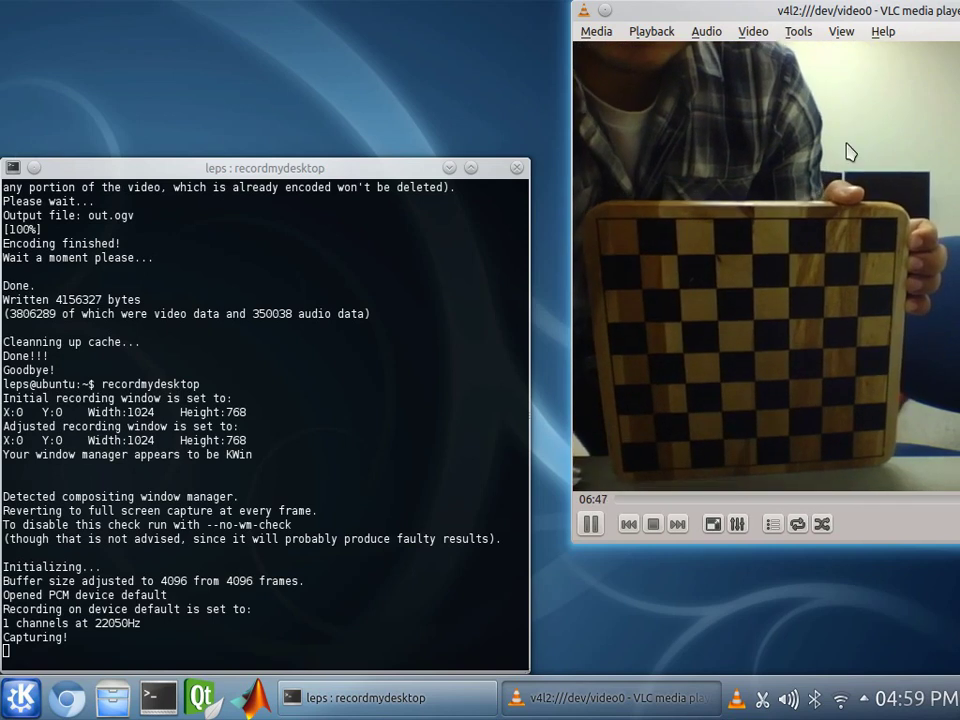
pyautogui.click(751, 33)
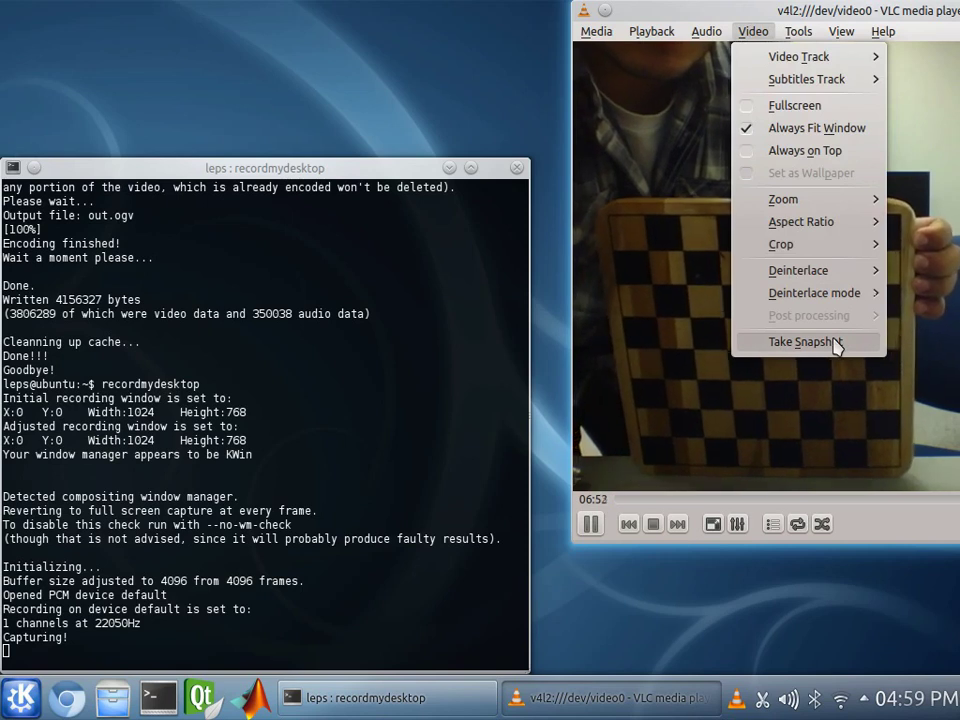
pyautogui.click(801, 342)
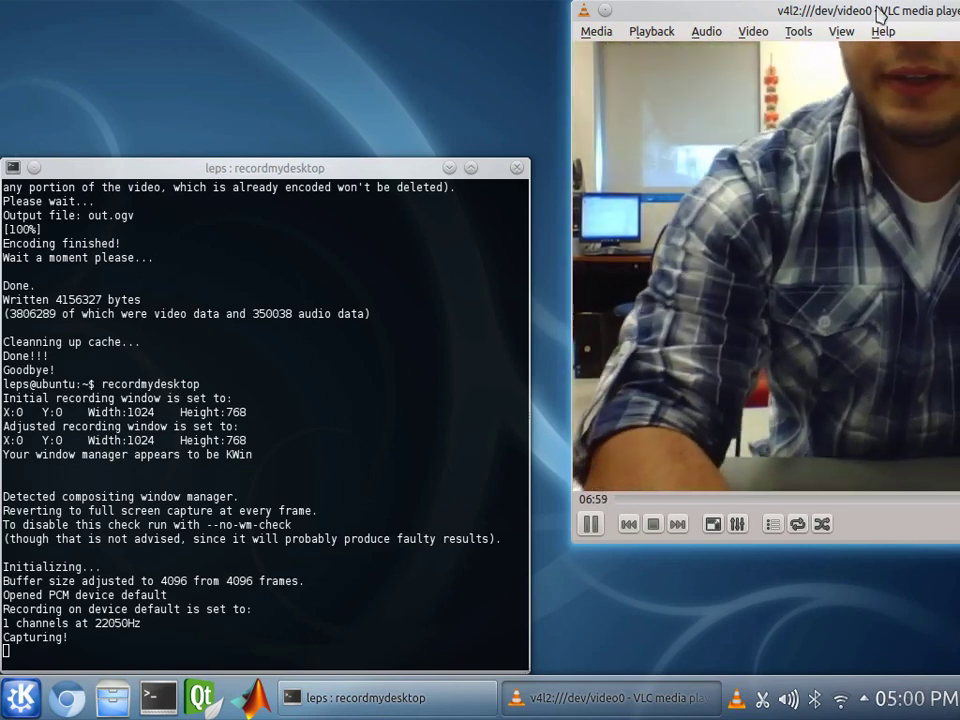
pyautogui.moveTo(654, 11); pyautogui.dragTo(428, 40)
# - Minimize VLC and start Image Editor (GIMP) from the Kickoff Favorites
pyautogui.click(867, 40)
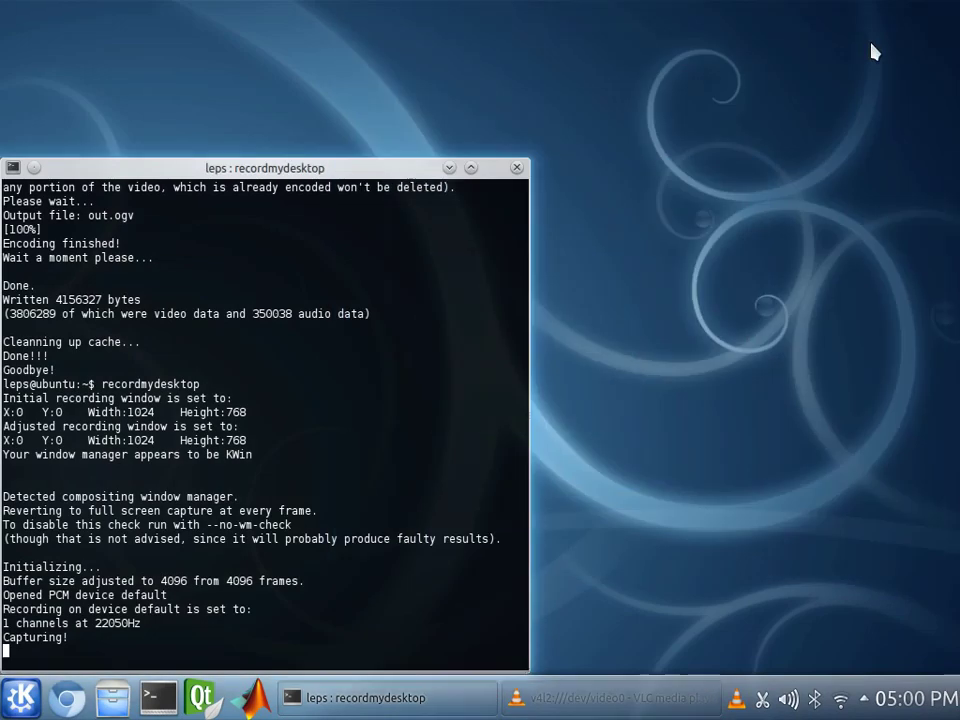
pyautogui.click(20, 700)
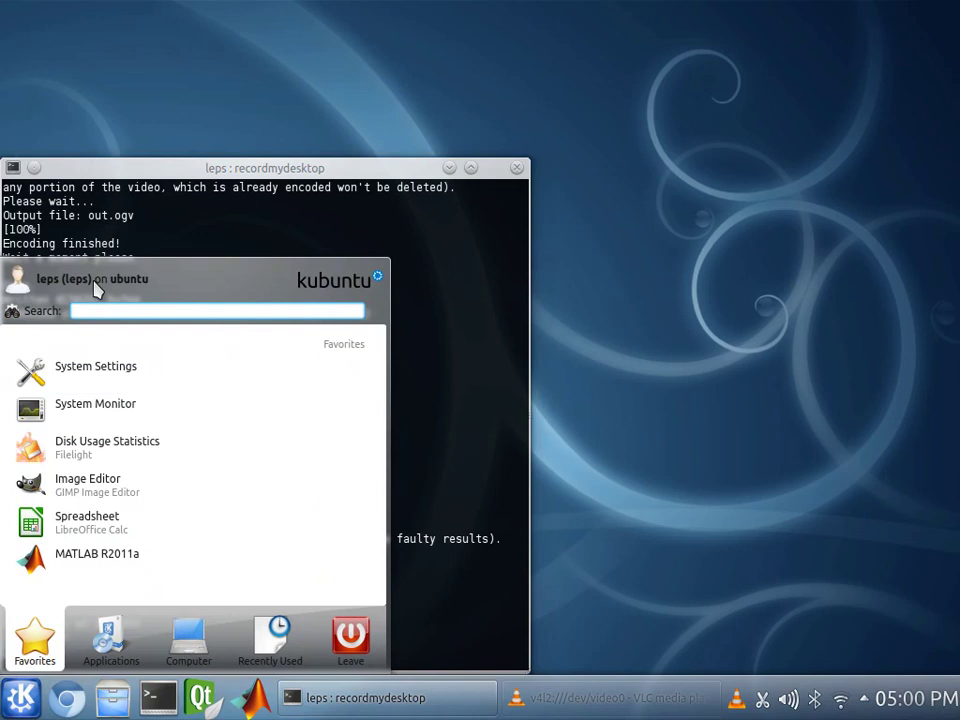
pyautogui.click(68, 479)
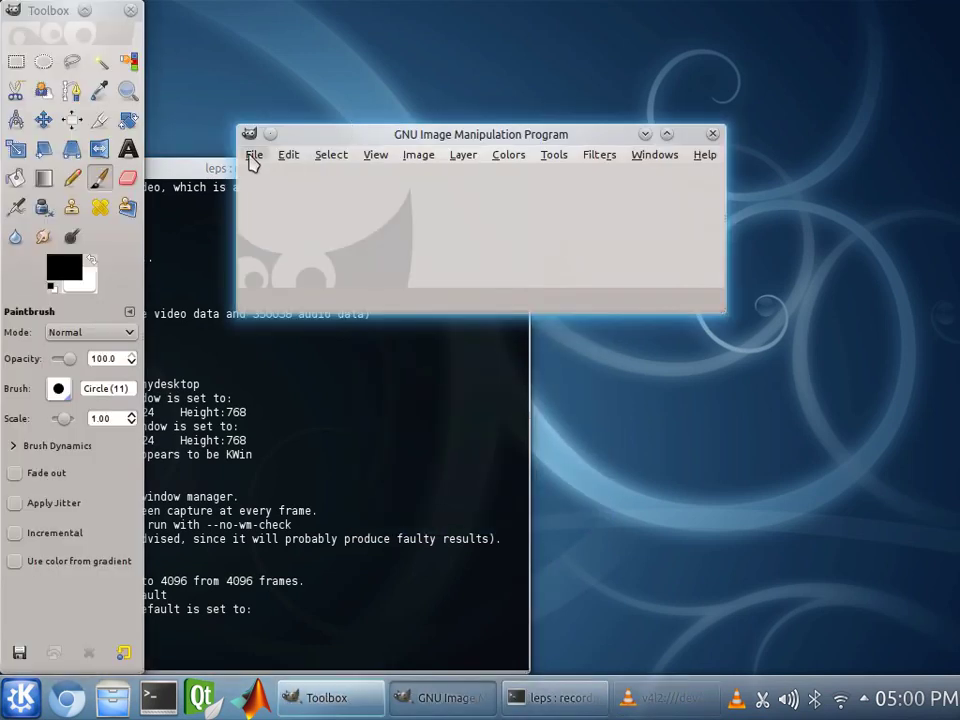
pyautogui.click(252, 158)
pyautogui.click(283, 230)
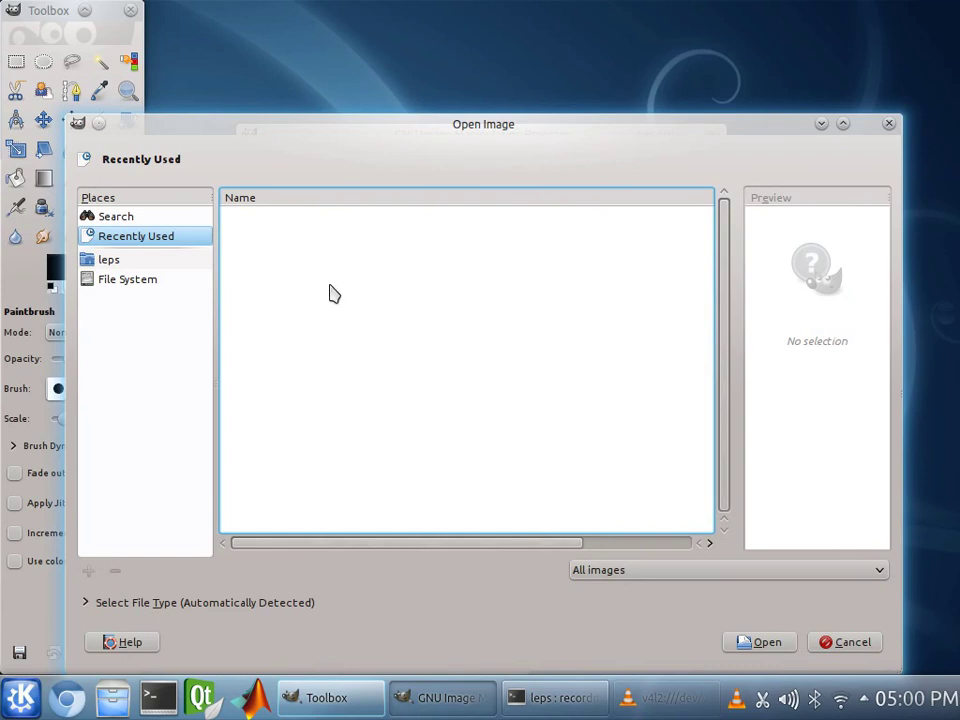
pyautogui.click(131, 260)
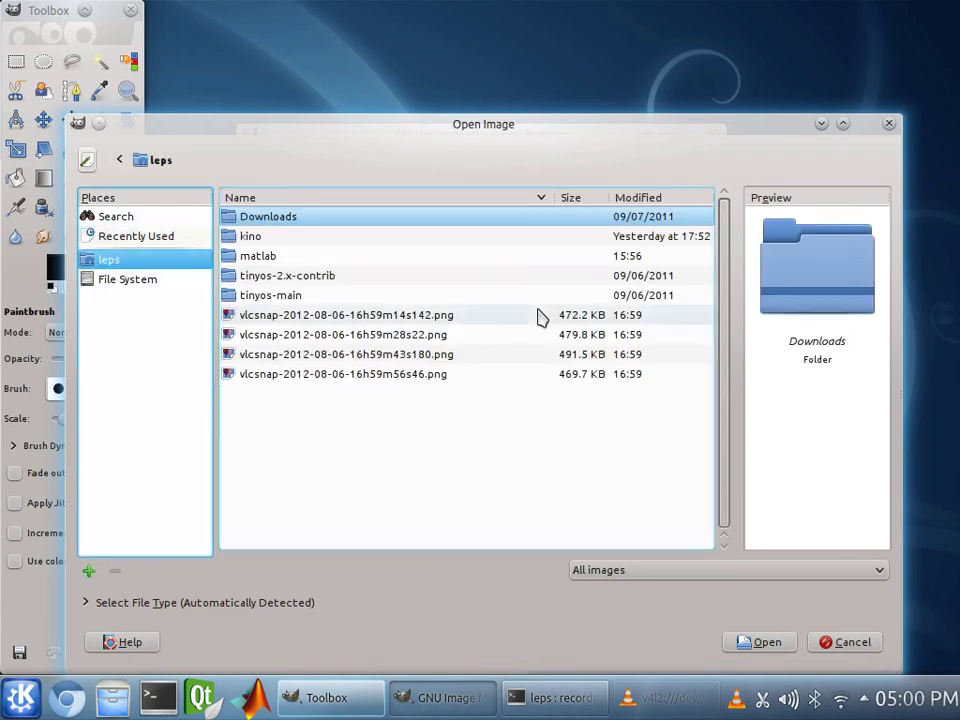
pyautogui.click(285, 317)
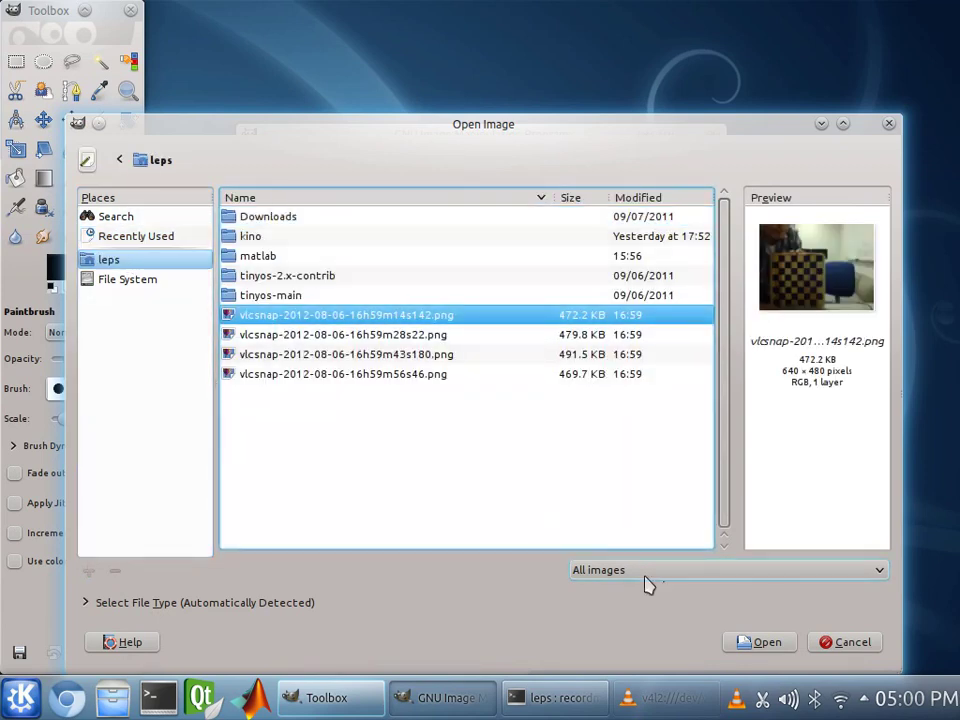
pyautogui.click(767, 642)
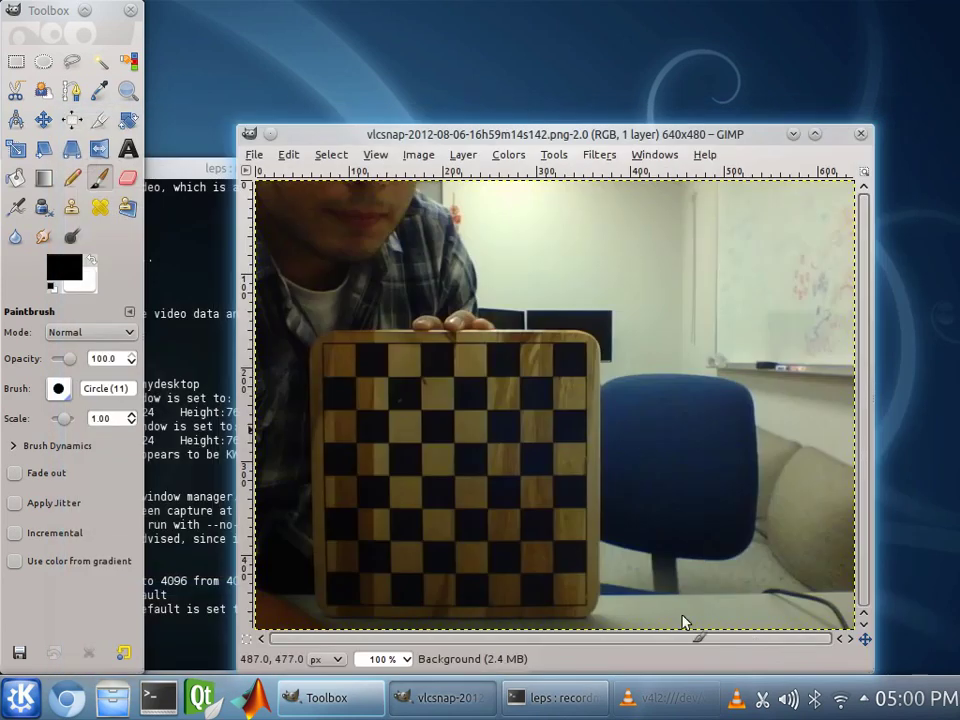
# - Save As into matlab/WebCamOrientation/TOOLBOX_calib/calib_example
pyautogui.click(257, 158)
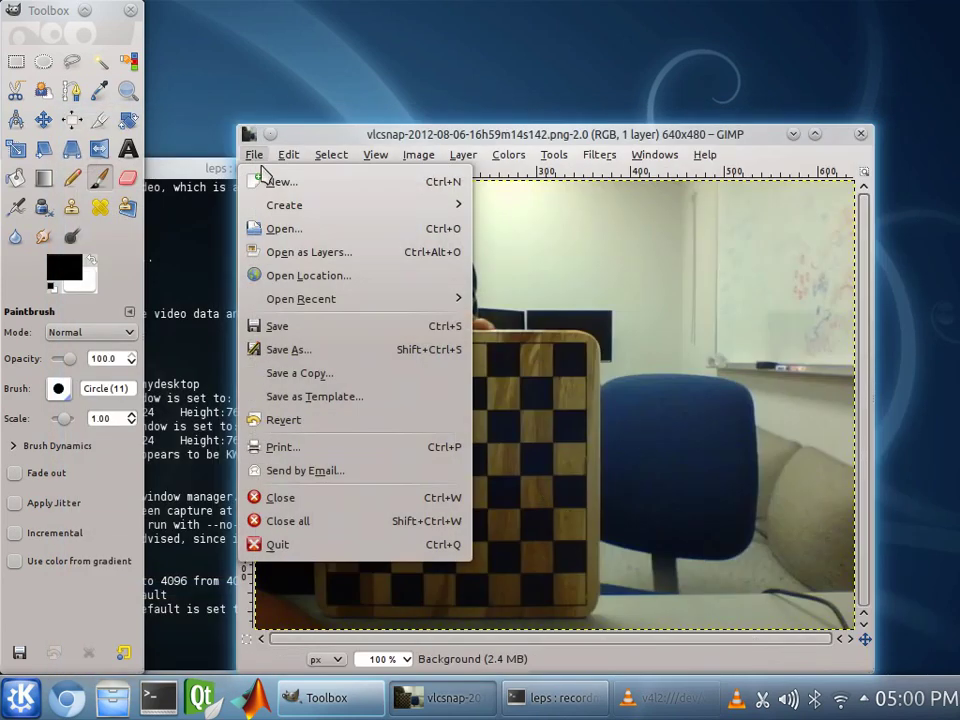
pyautogui.click(288, 351)
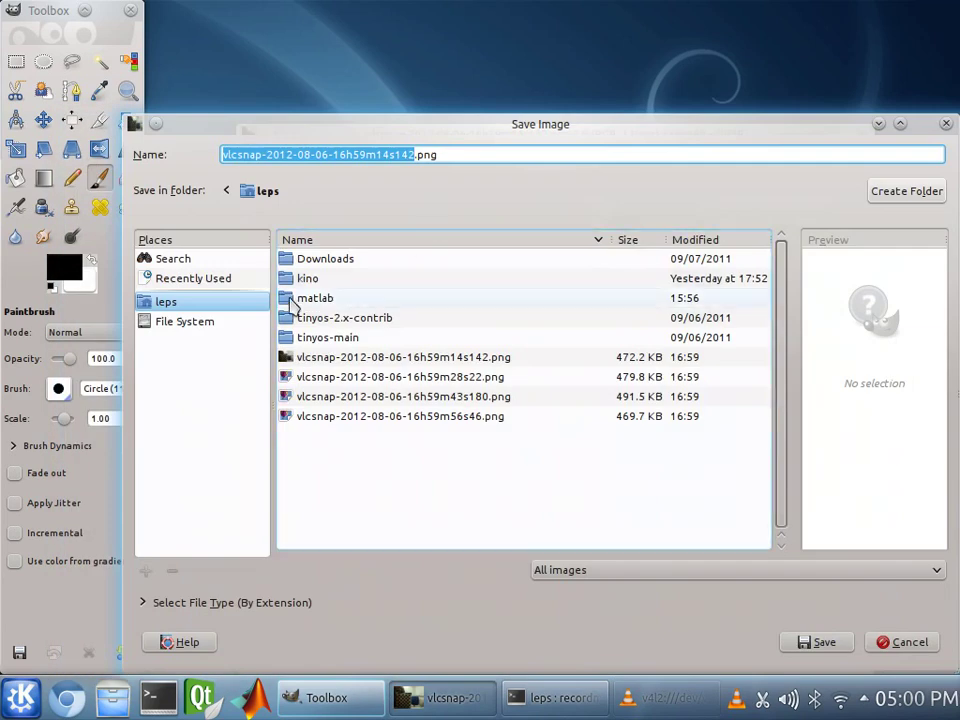
pyautogui.doubleClick(308, 300)
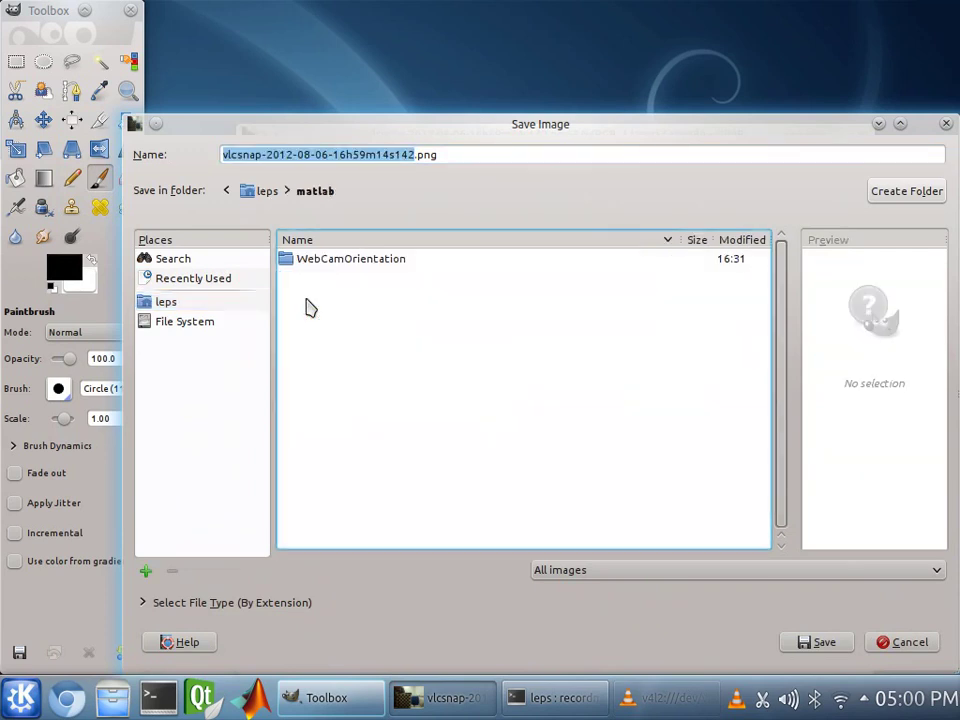
pyautogui.doubleClick(339, 261)
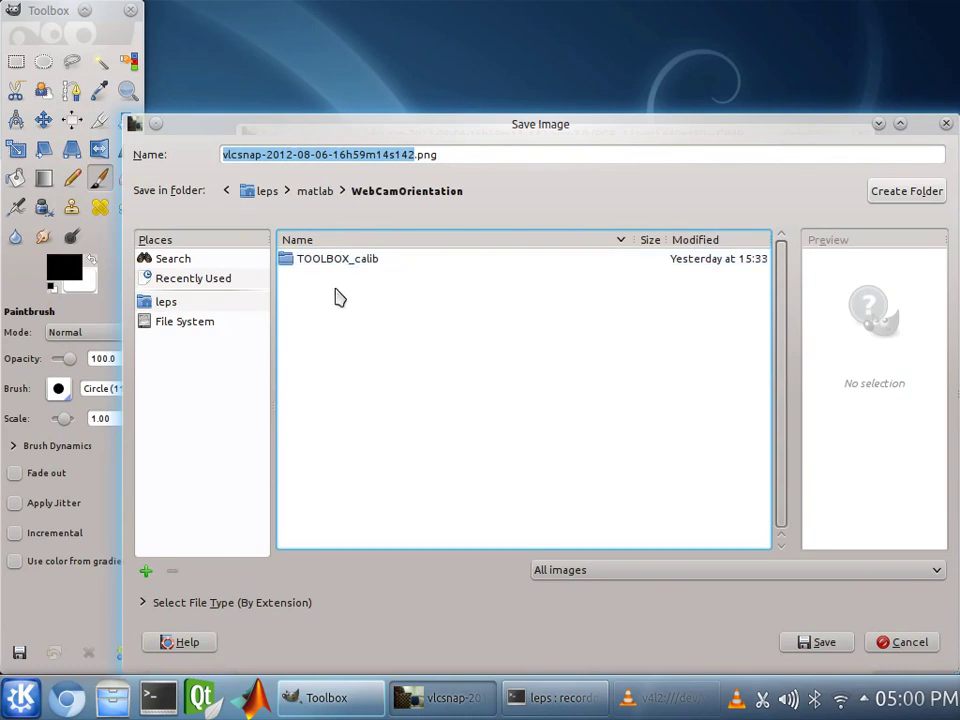
pyautogui.click(335, 262)
pyautogui.doubleClick(333, 260)
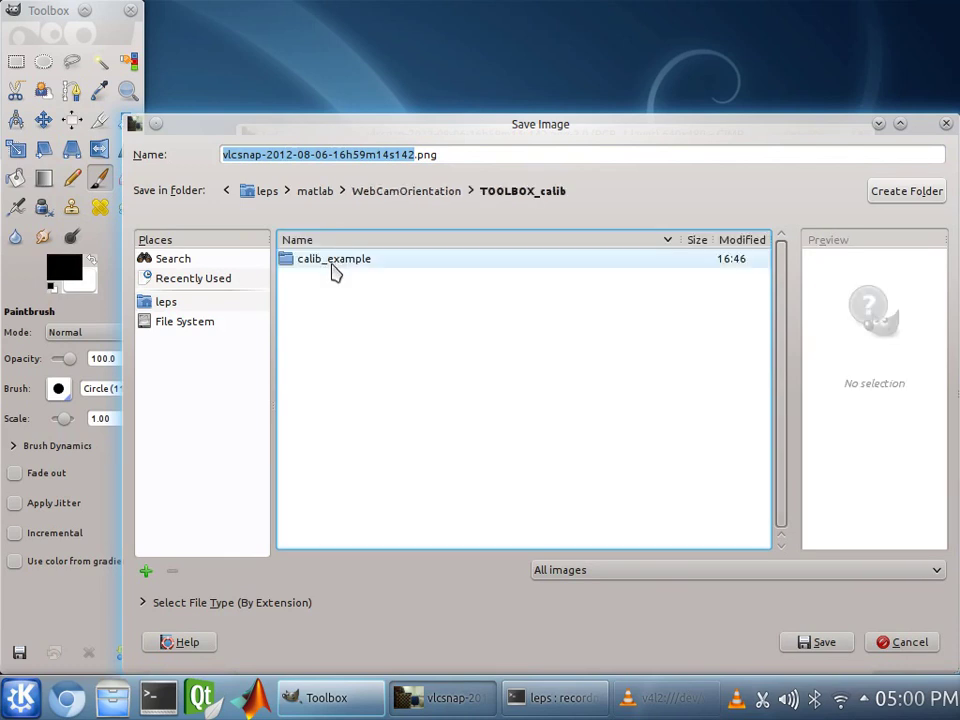
pyautogui.click(325, 266)
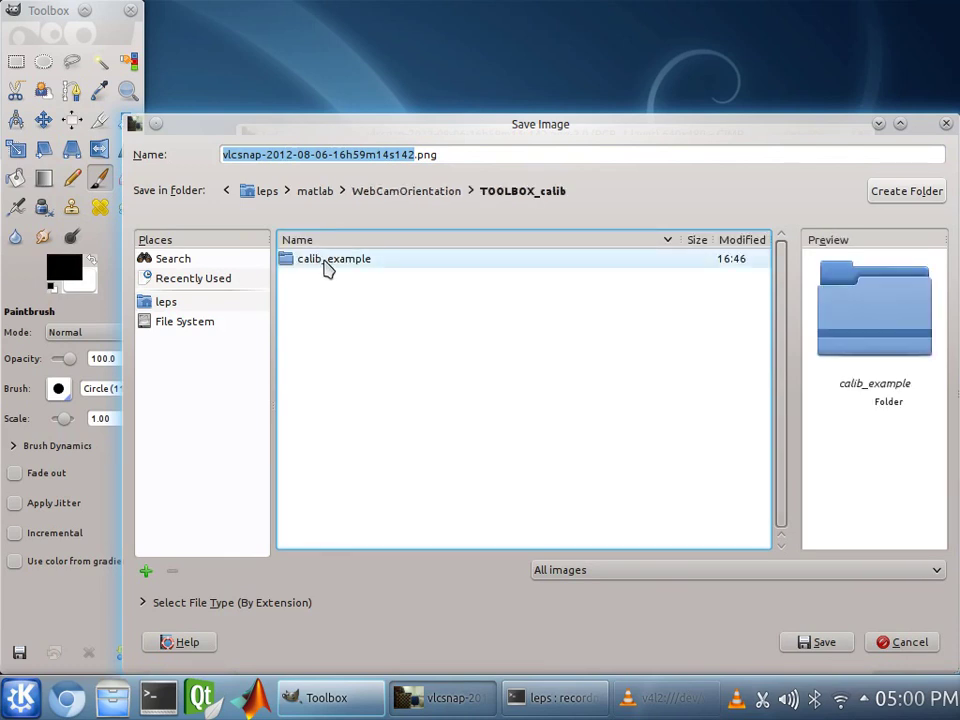
pyautogui.doubleClick(360, 265)
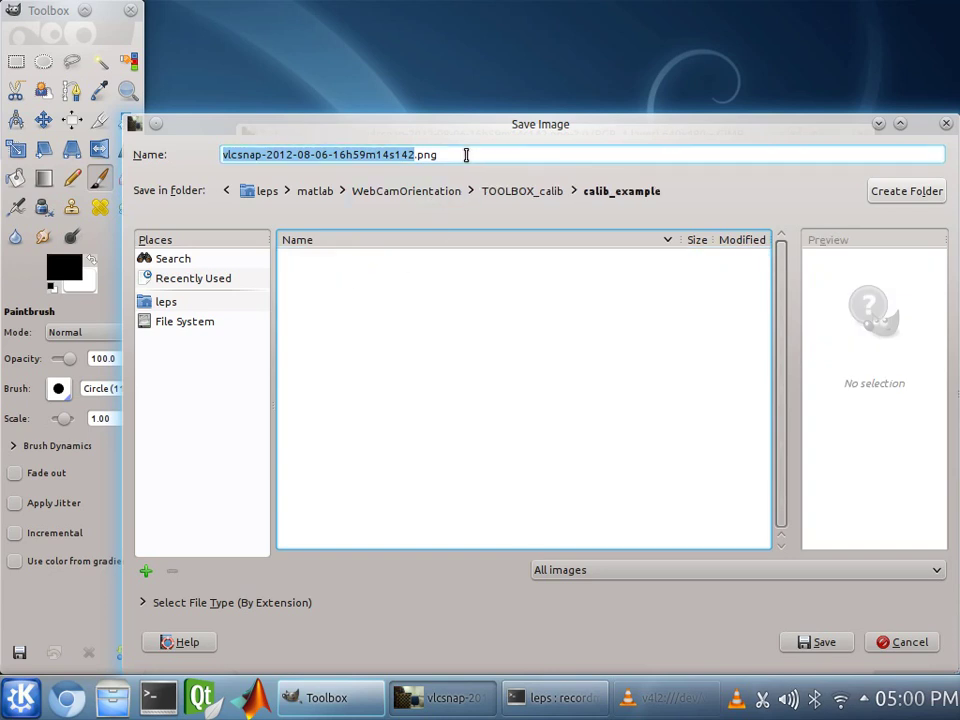
# - Name the file Image1.tif, choose TIFF image type, and save without compression
pyautogui.click(223, 155)
pyautogui.hotkey('ctrl', 'a')
pyautogui.write('Imag')
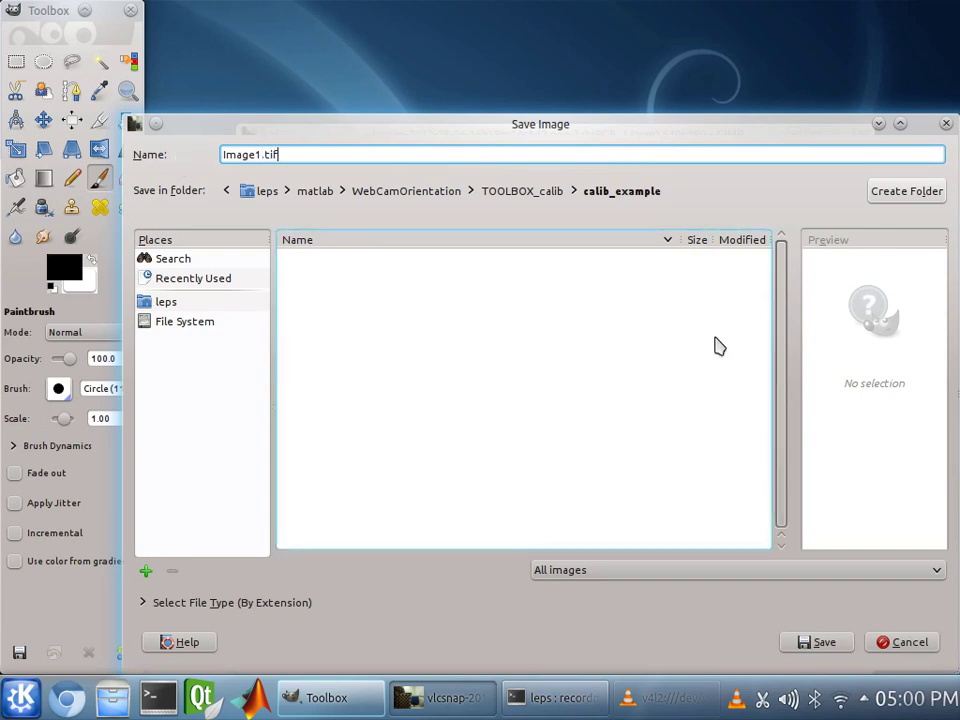
pyautogui.click(688, 575)
pyautogui.scroll(-5, 700, 480)
pyautogui.click(686, 450)
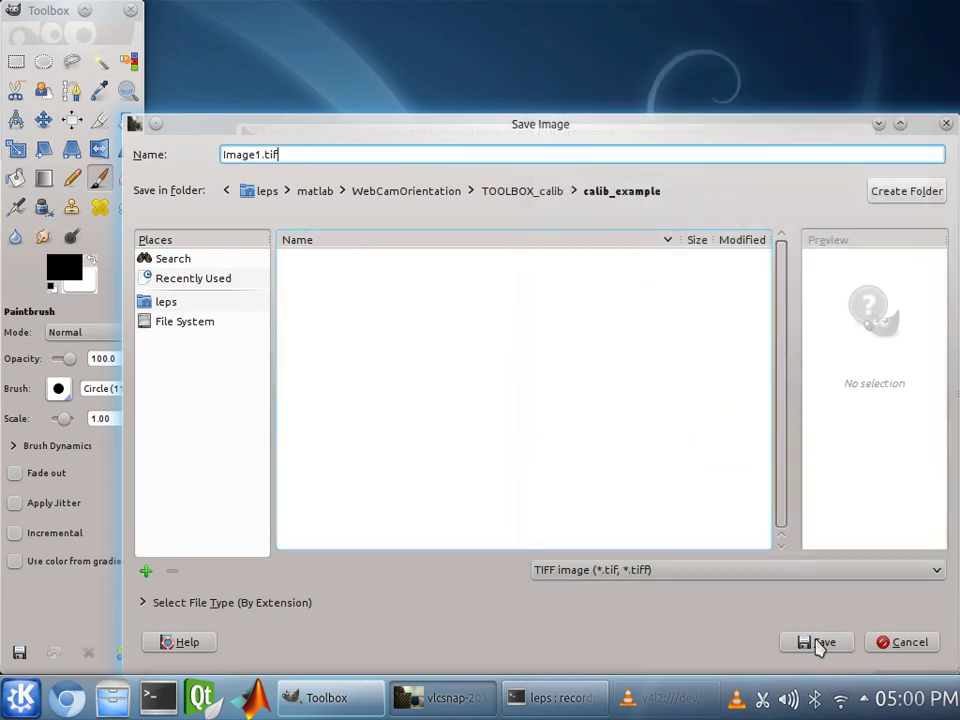
pyautogui.click(820, 644)
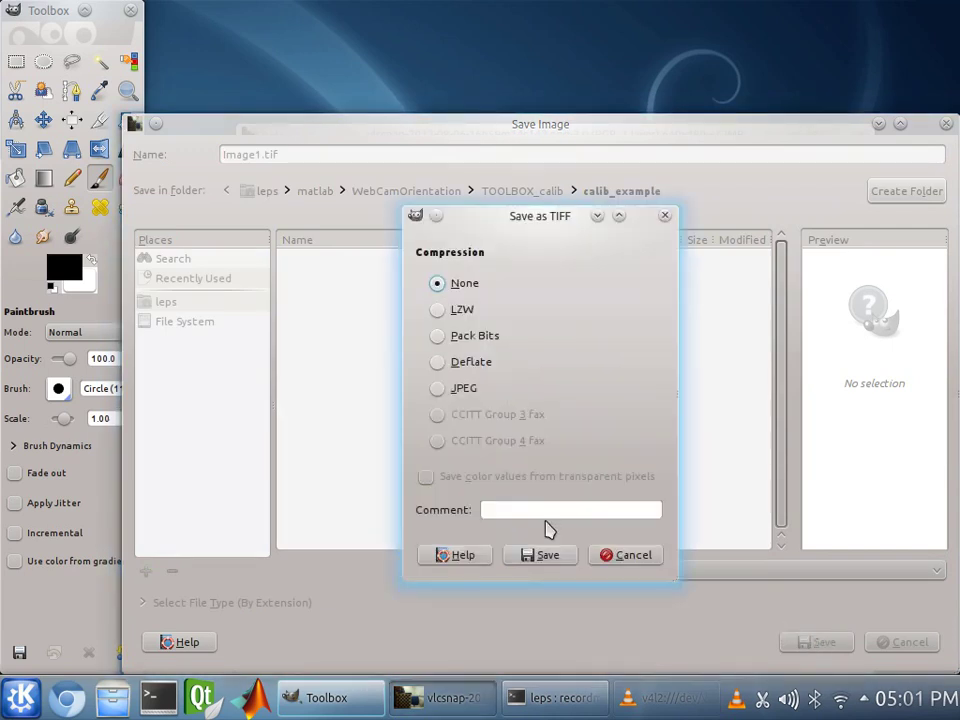
pyautogui.click(543, 555)
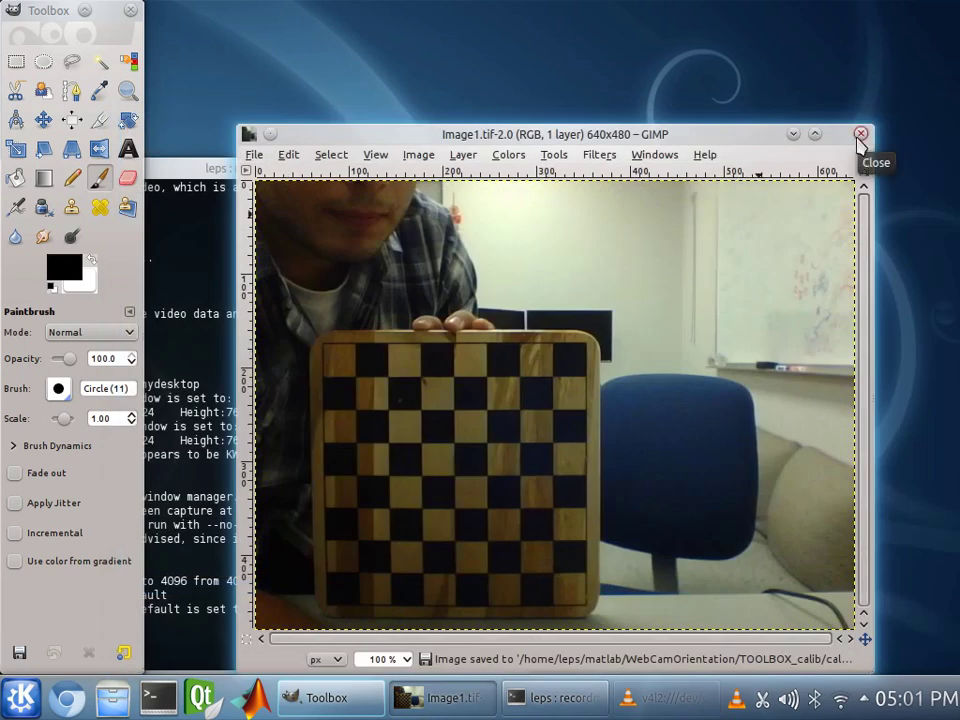
pyautogui.click(260, 157)
pyautogui.click(296, 242)
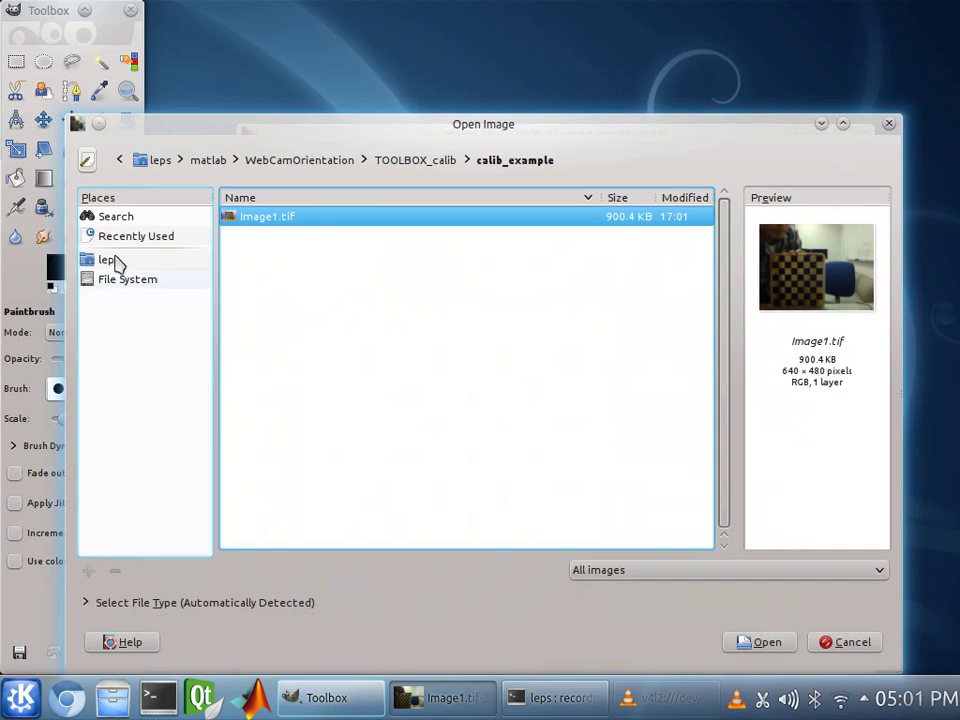
pyautogui.click(116, 260)
pyautogui.click(315, 338)
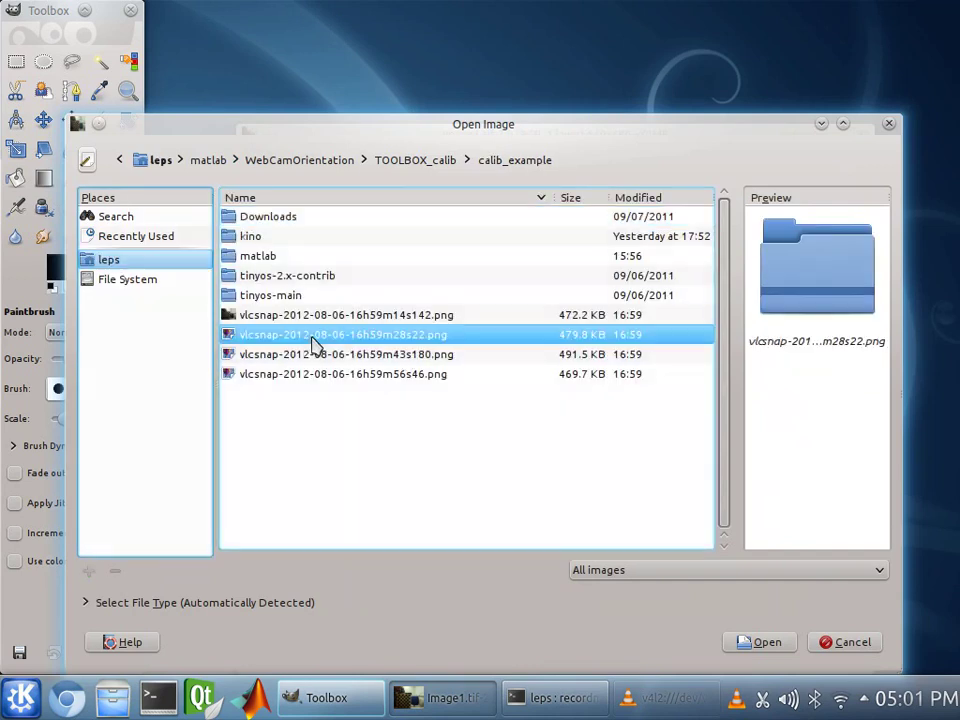
pyautogui.click(760, 641)
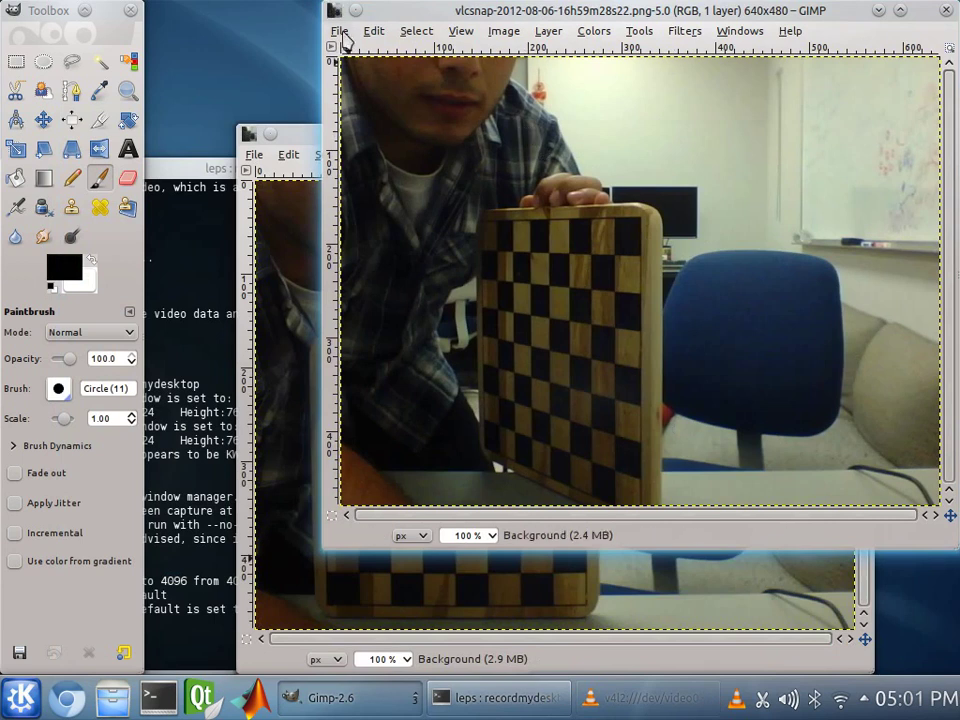
# - Save it as an uncompressed Image2.tif in the calib_example folder
pyautogui.click(341, 31)
pyautogui.click(411, 230)
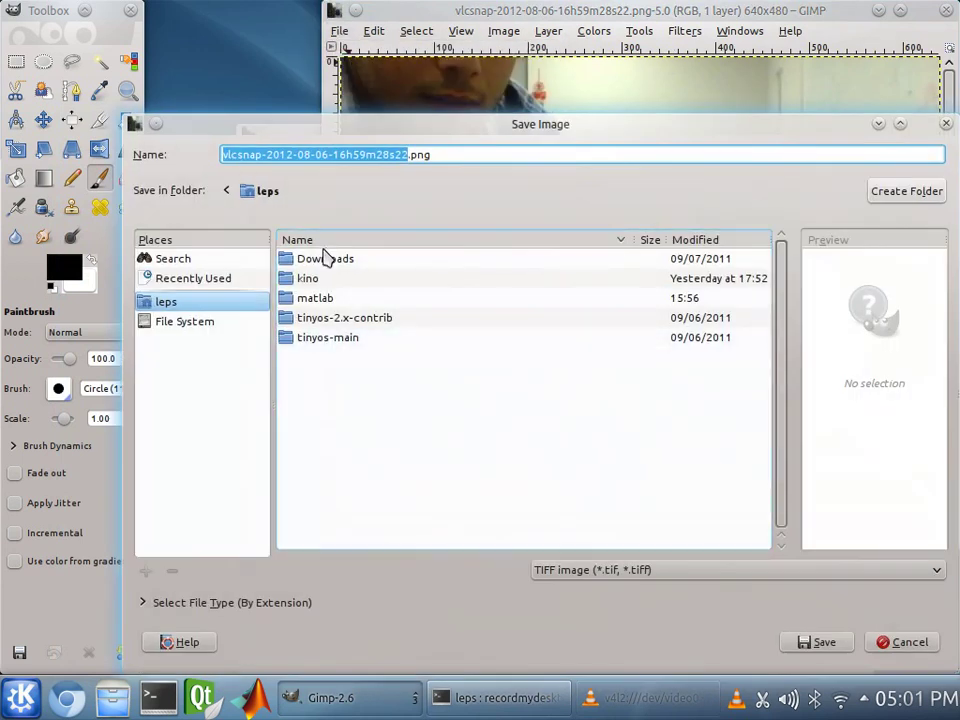
pyautogui.doubleClick(315, 298)
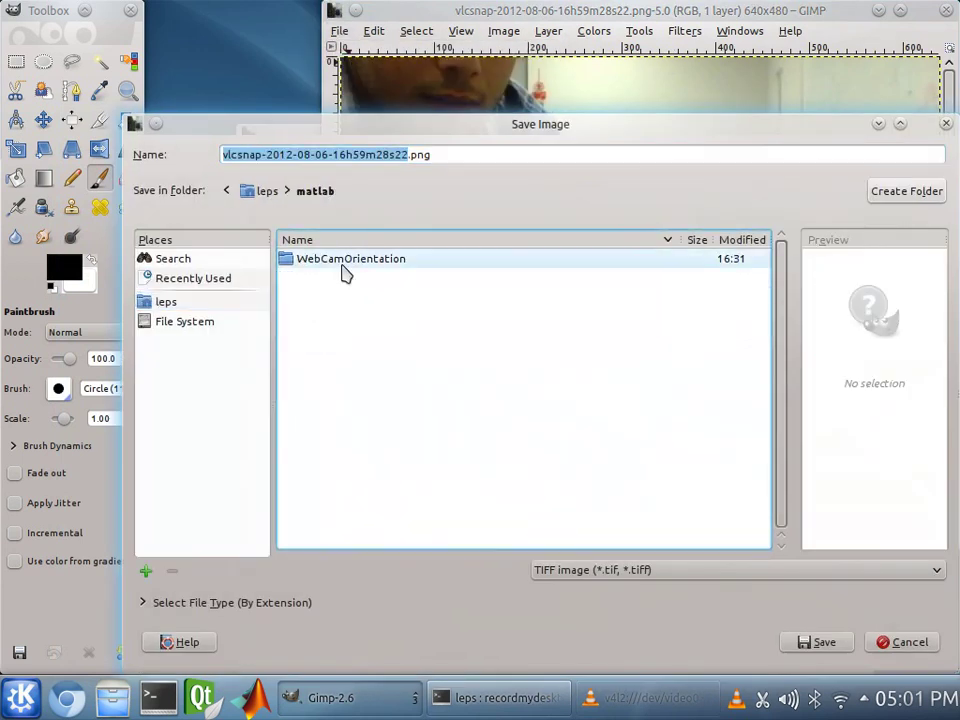
pyautogui.doubleClick(343, 262)
pyautogui.doubleClick(334, 262)
pyautogui.doubleClick(334, 262)
pyautogui.click(437, 153)
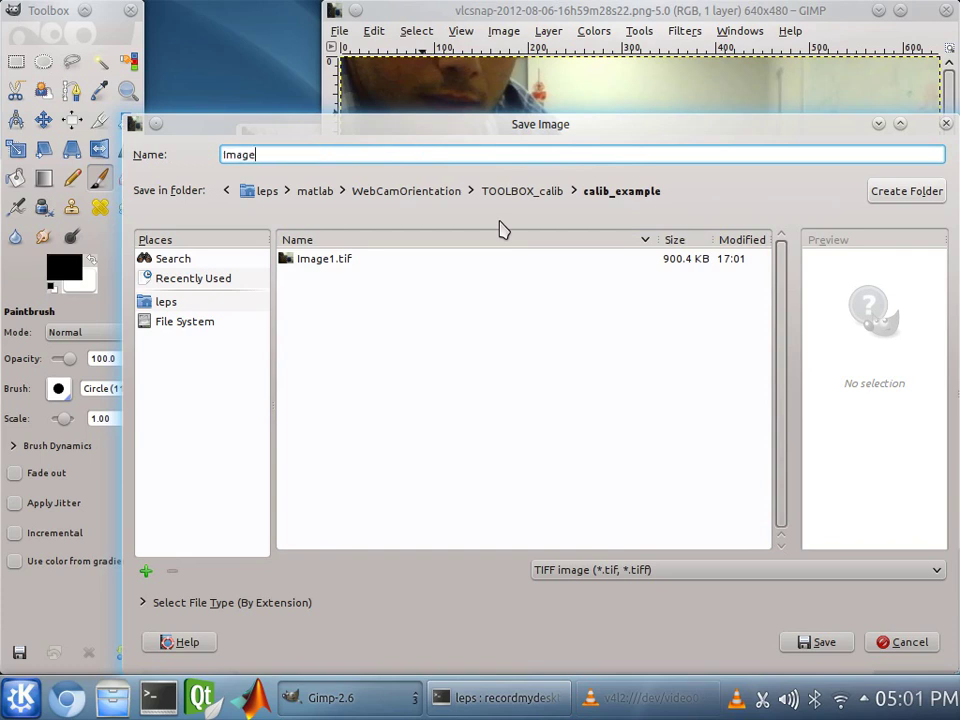
pyautogui.write('tif')
pyautogui.click(820, 642)
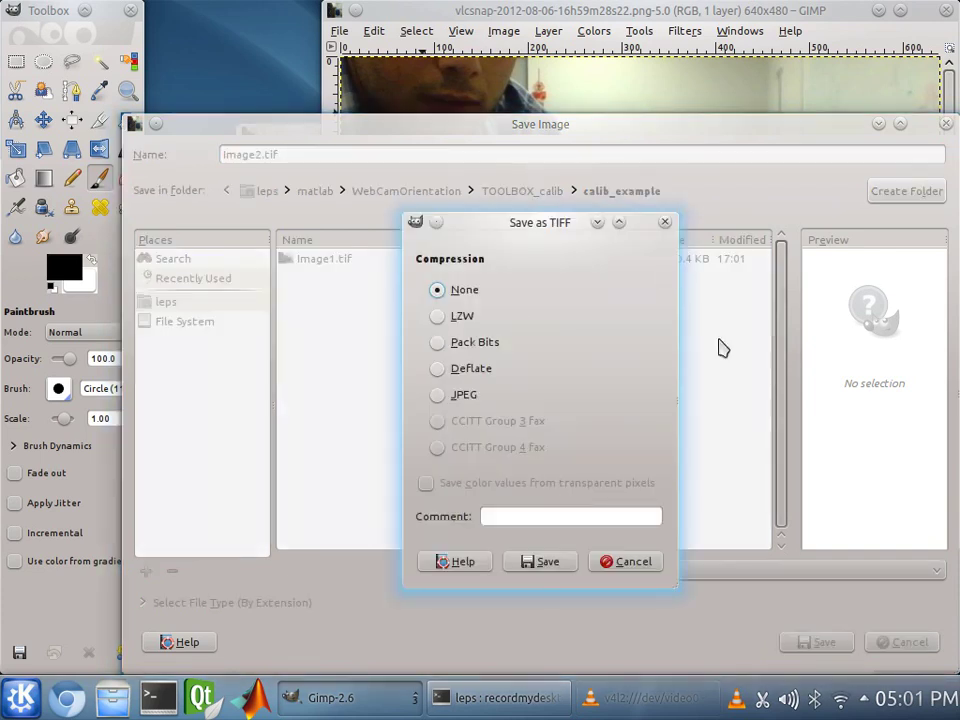
pyautogui.click(548, 563)
# - Begin opening another image from the leps home folder
pyautogui.click(341, 30)
pyautogui.click(362, 104)
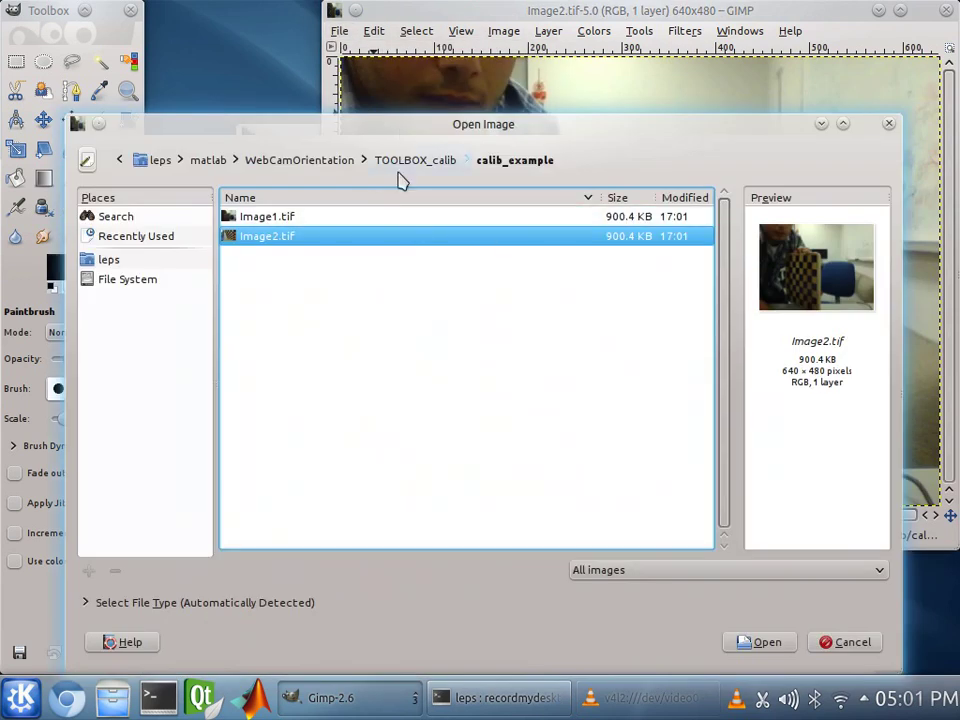
pyautogui.click(120, 264)
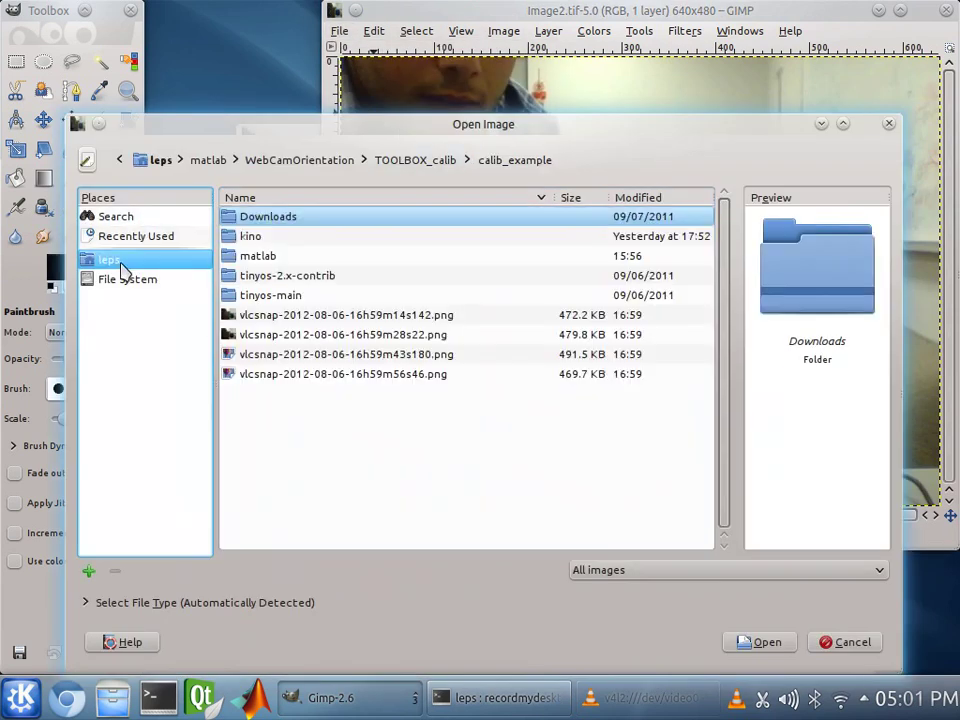
pyautogui.click(298, 358)
pyautogui.doubleClick(298, 358)
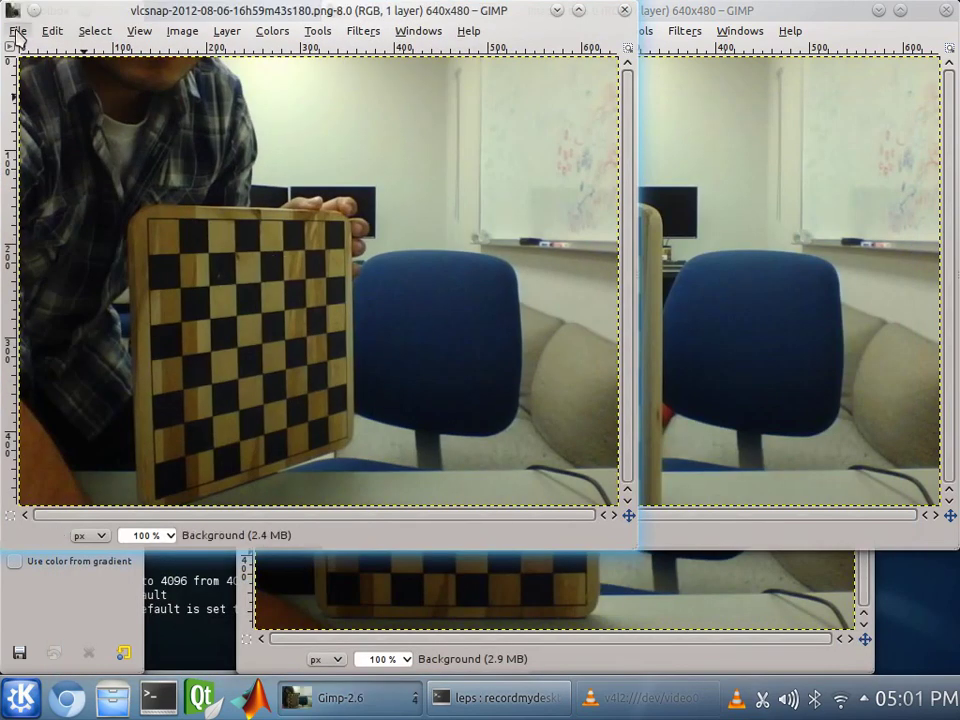
pyautogui.click(16, 27)
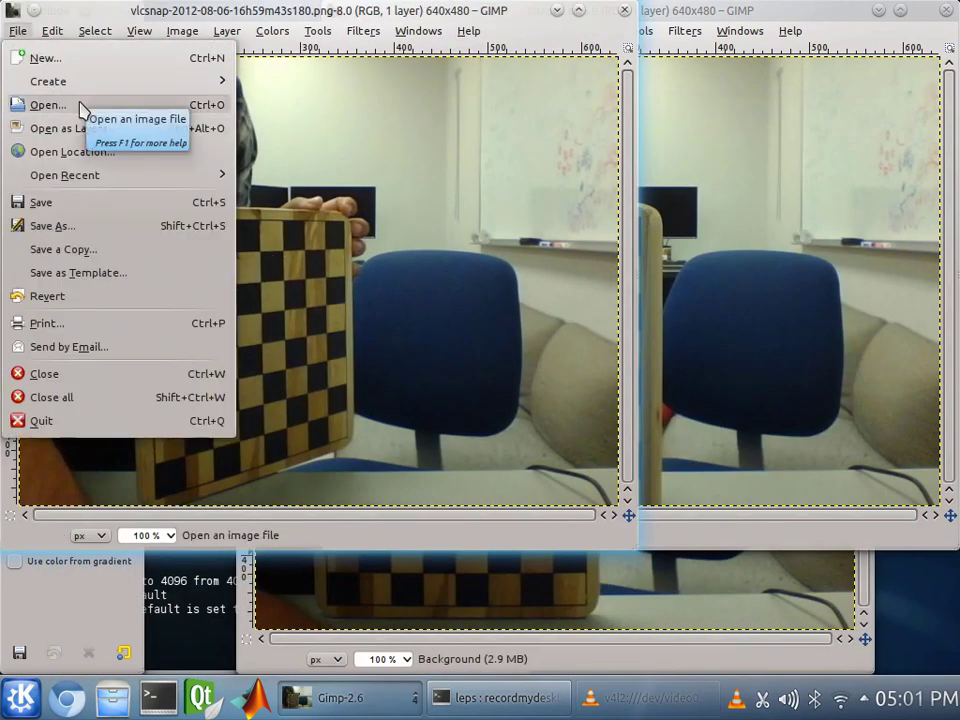
pyautogui.click(50, 226)
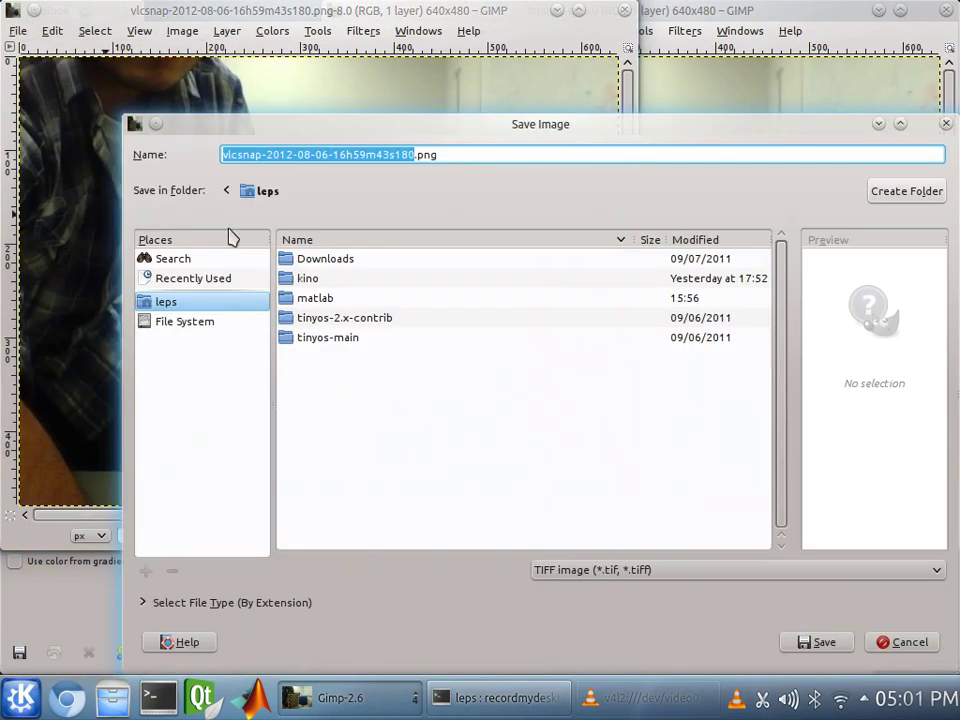
pyautogui.doubleClick(332, 298)
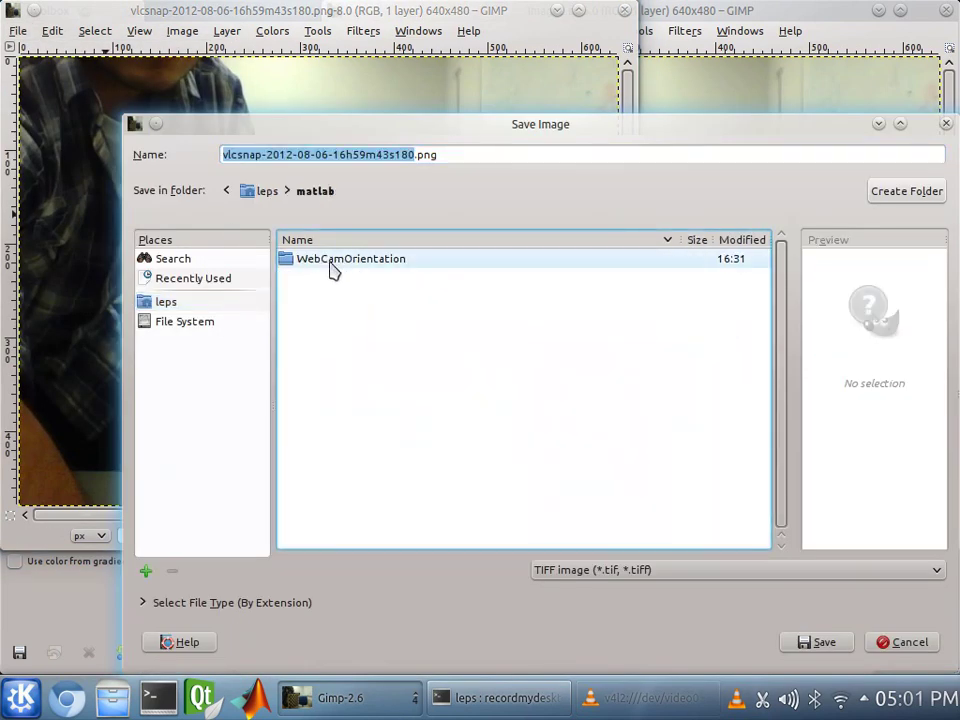
pyautogui.doubleClick(332, 262)
pyautogui.click(333, 265)
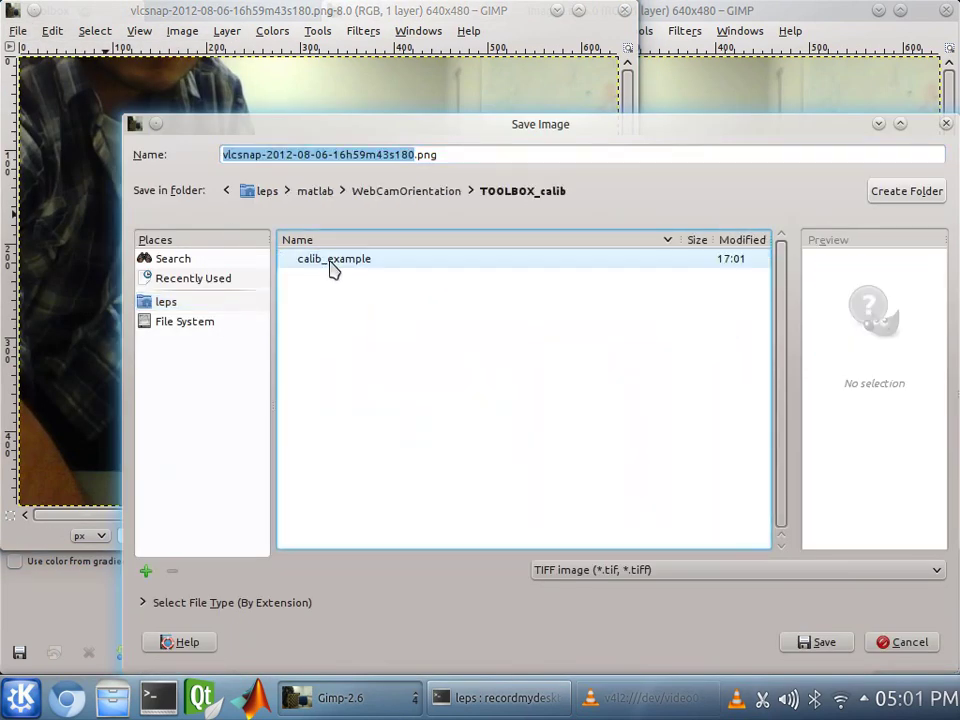
pyautogui.doubleClick(333, 263)
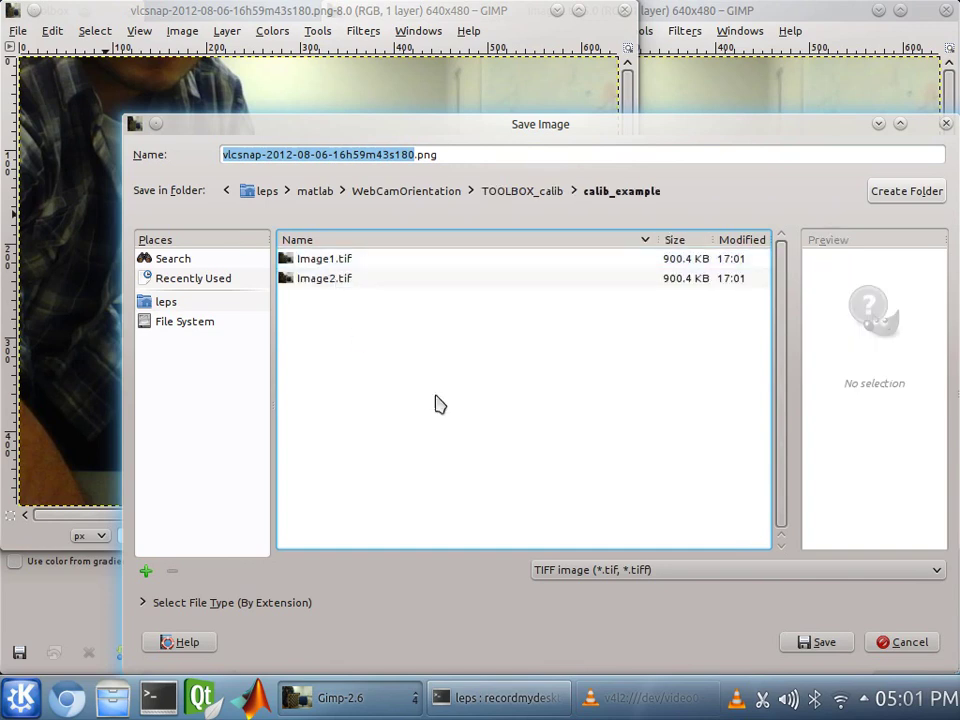
# - Save it as uncompressed Image3.tif, then close the Image3 and Image2 windows
pyautogui.hotkey('ctrl', 'a')
pyautogui.press('BackSpace')
pyautogui.write('Image2')
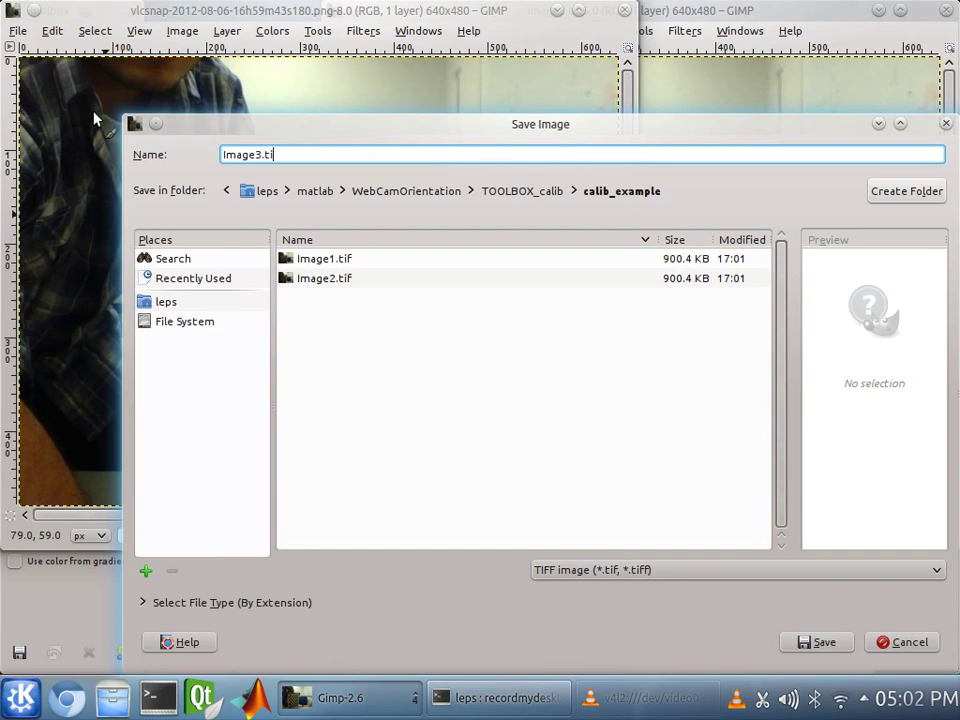
pyautogui.click(799, 642)
pyautogui.click(544, 555)
pyautogui.click(624, 10)
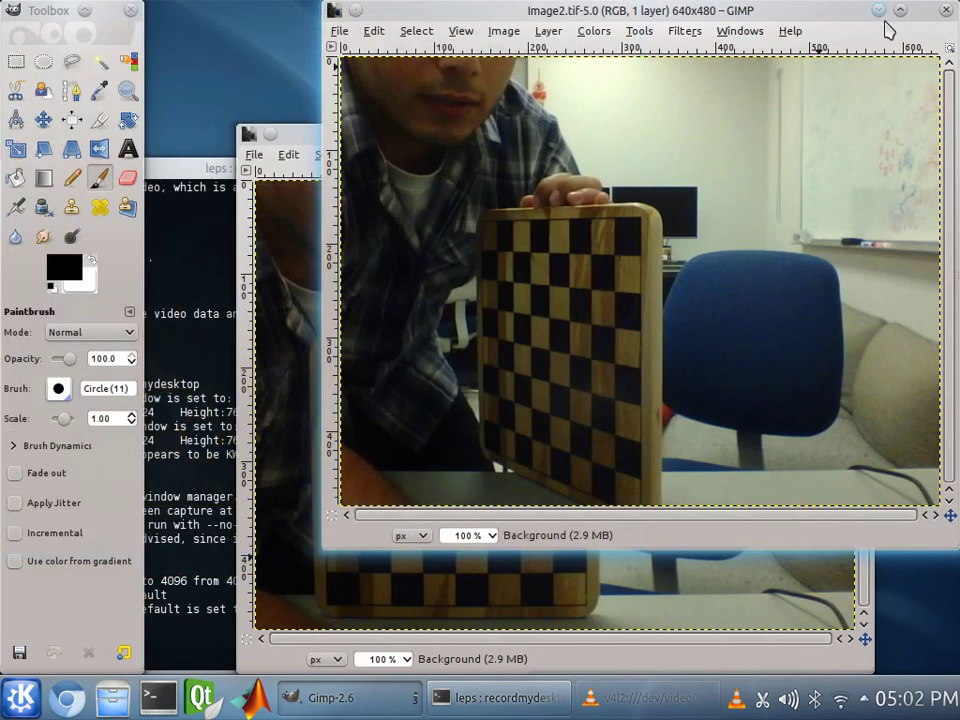
pyautogui.click(946, 10)
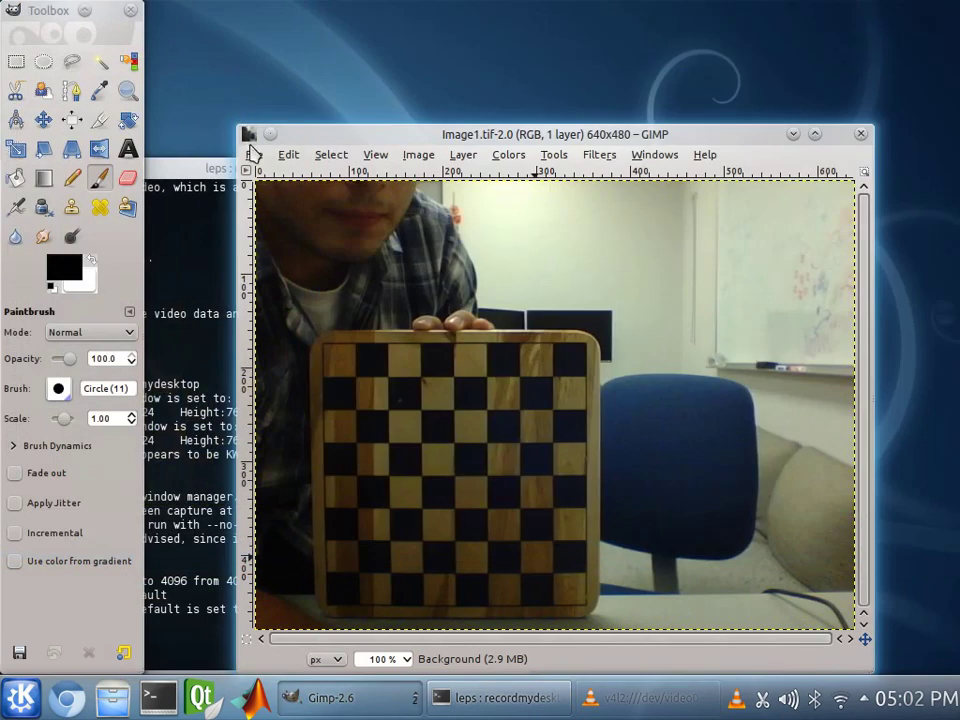
pyautogui.click(253, 158)
pyautogui.click(284, 229)
pyautogui.click(104, 259)
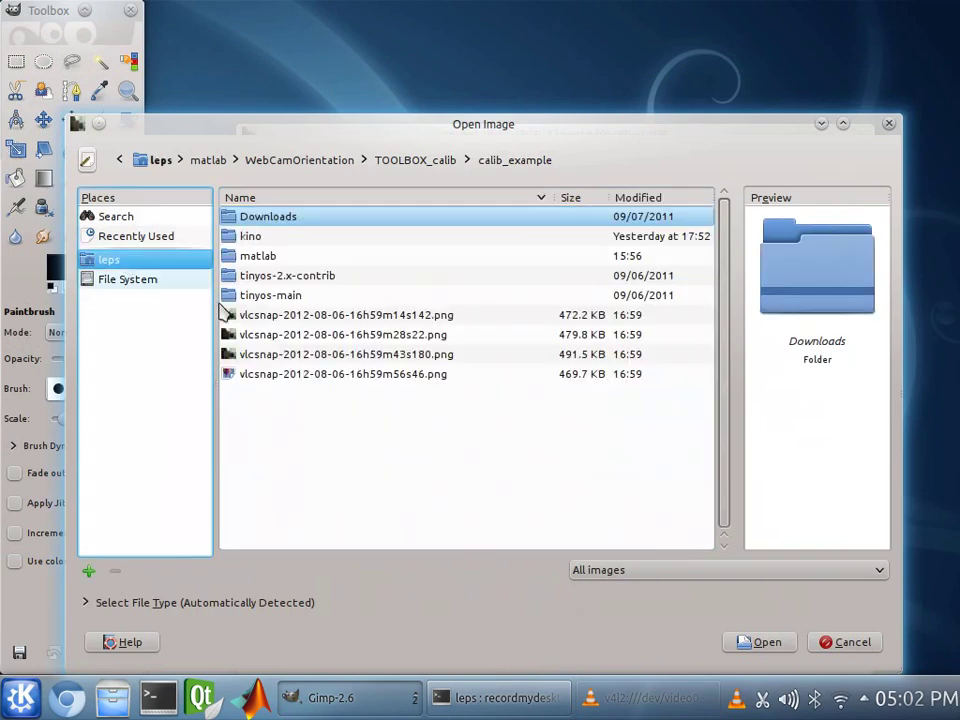
pyautogui.click(313, 374)
pyautogui.click(762, 642)
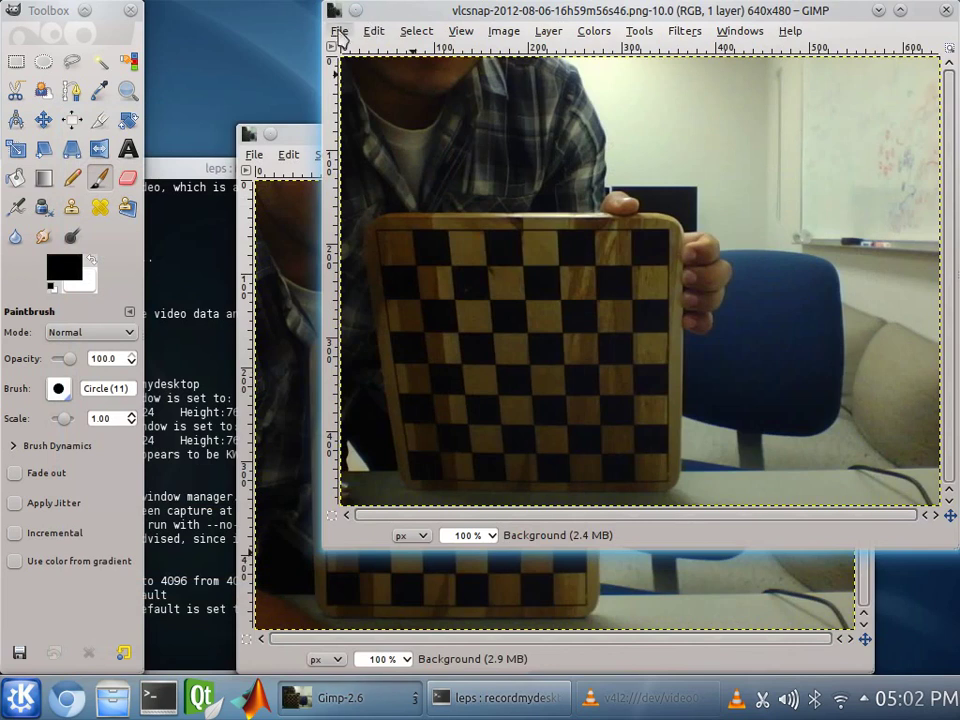
# - Save it as Image4.tif in matlab/WebCamOrientation/TOOLBOX_calib/calib_example
pyautogui.click(339, 33)
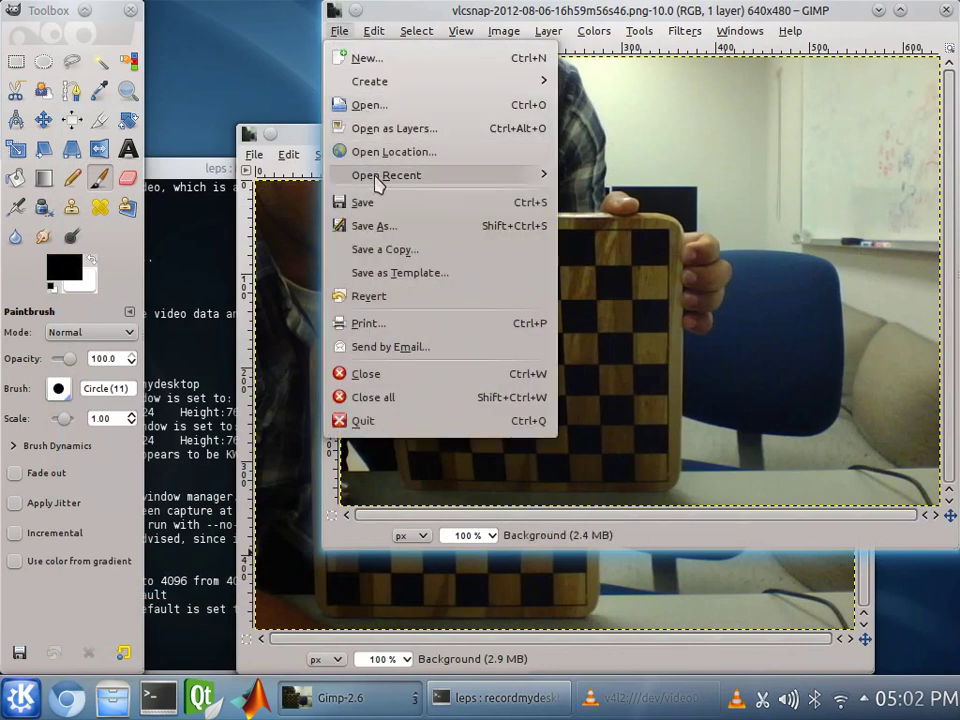
pyautogui.click(370, 228)
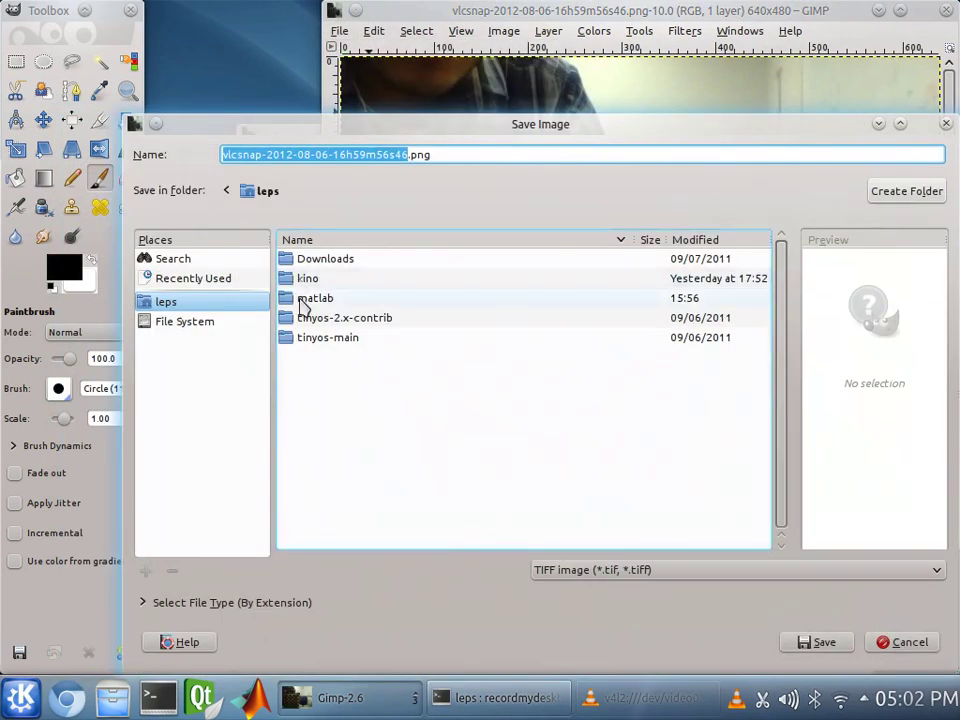
pyautogui.doubleClick(304, 300)
pyautogui.doubleClick(306, 262)
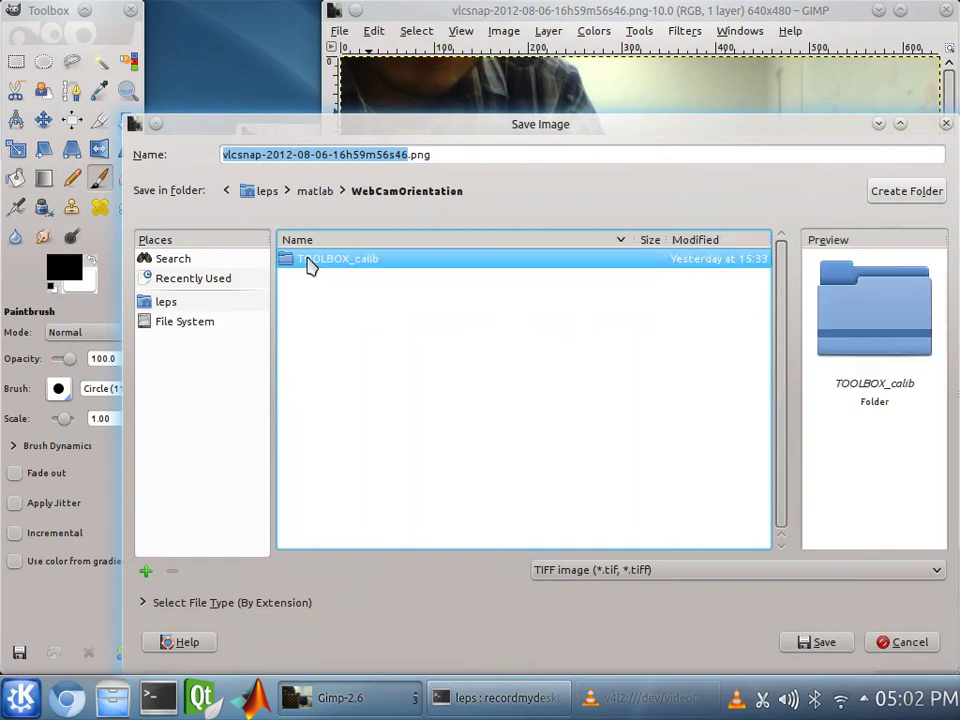
pyautogui.doubleClick(307, 262)
pyautogui.doubleClick(307, 262)
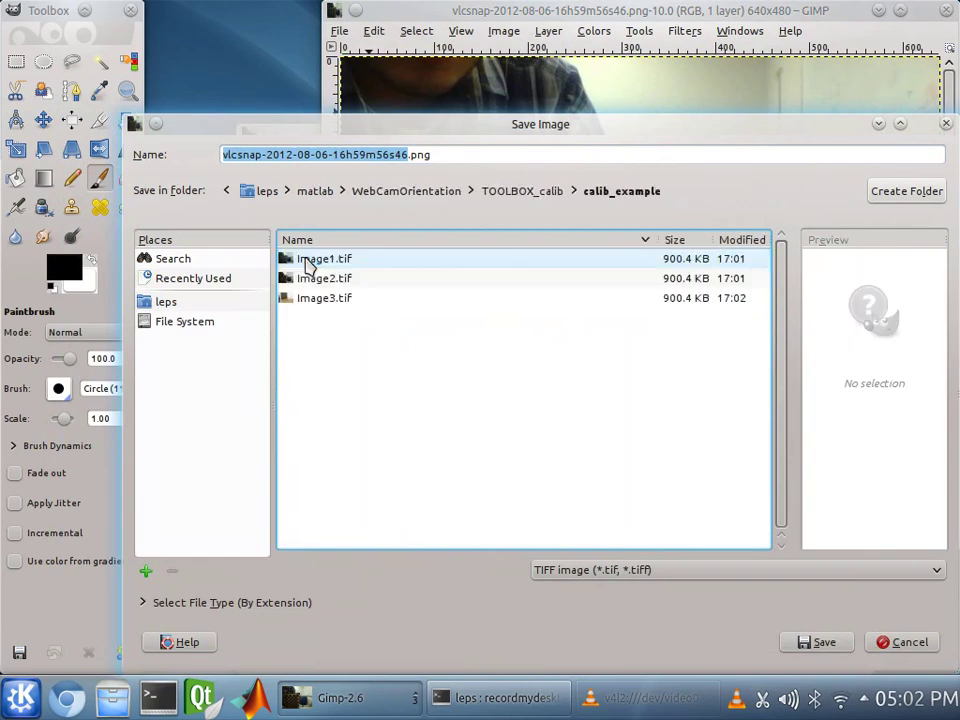
pyautogui.click(428, 155)
pyautogui.hotkey('ctrl', 'a')
pyautogui.write('Ima')
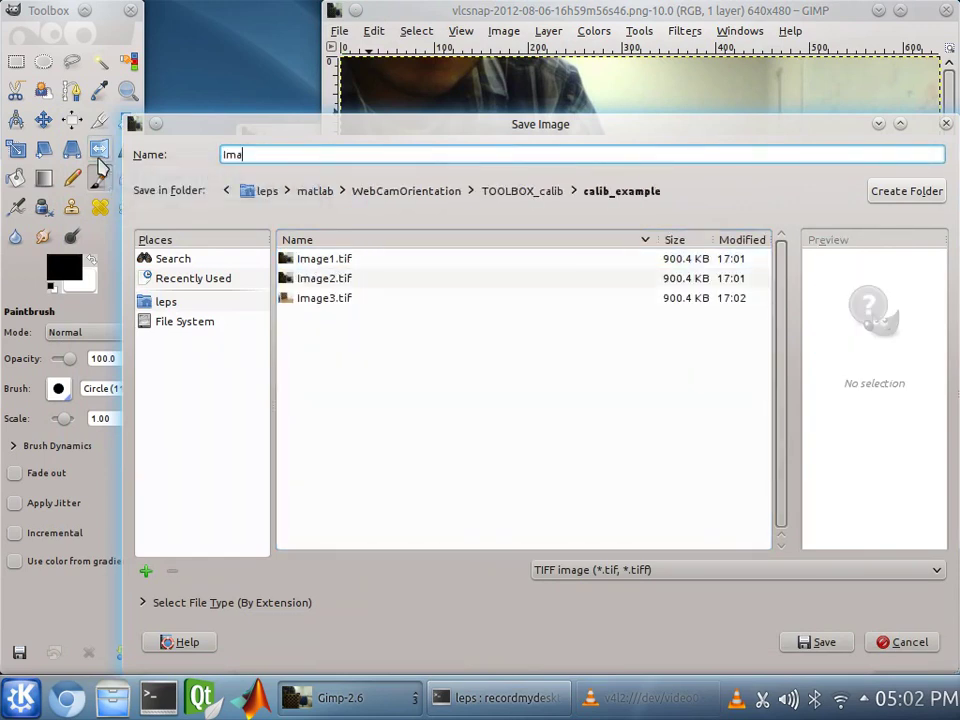
pyautogui.write('ge4.tif')
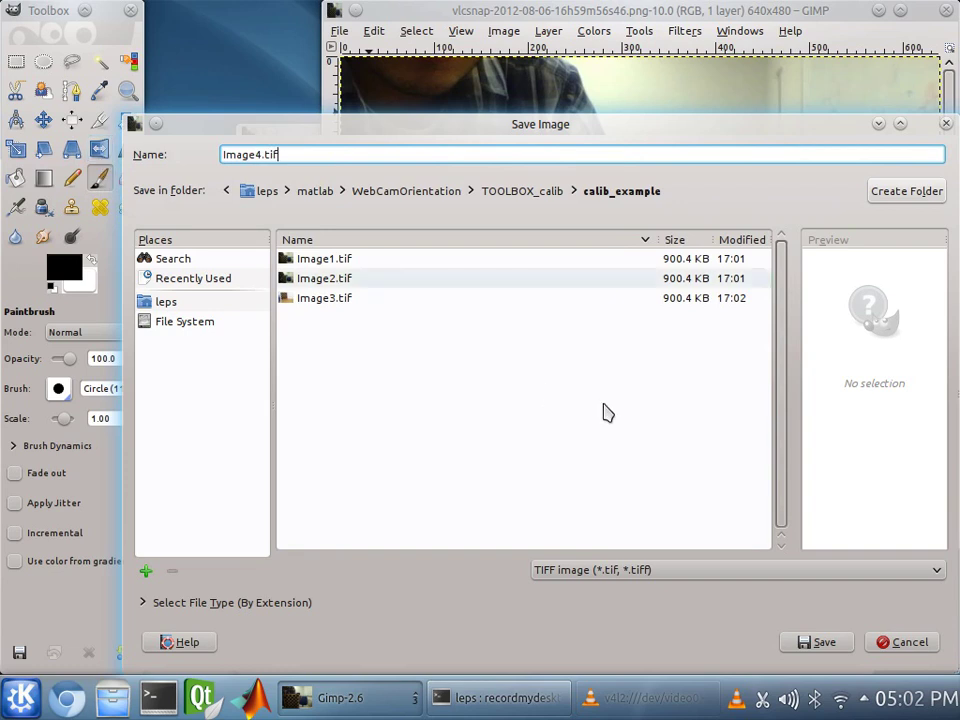
pyautogui.click(808, 645)
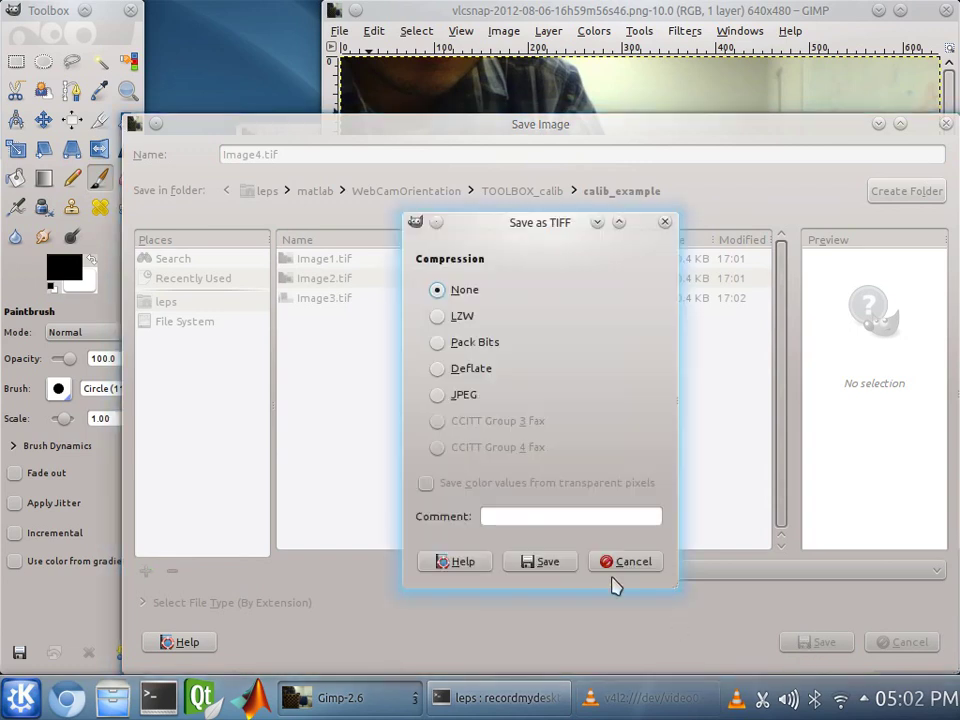
# - Confirm the uncompressed Image4.tif save, close both images and GIMP, then launch MATLAB
pyautogui.click(542, 564)
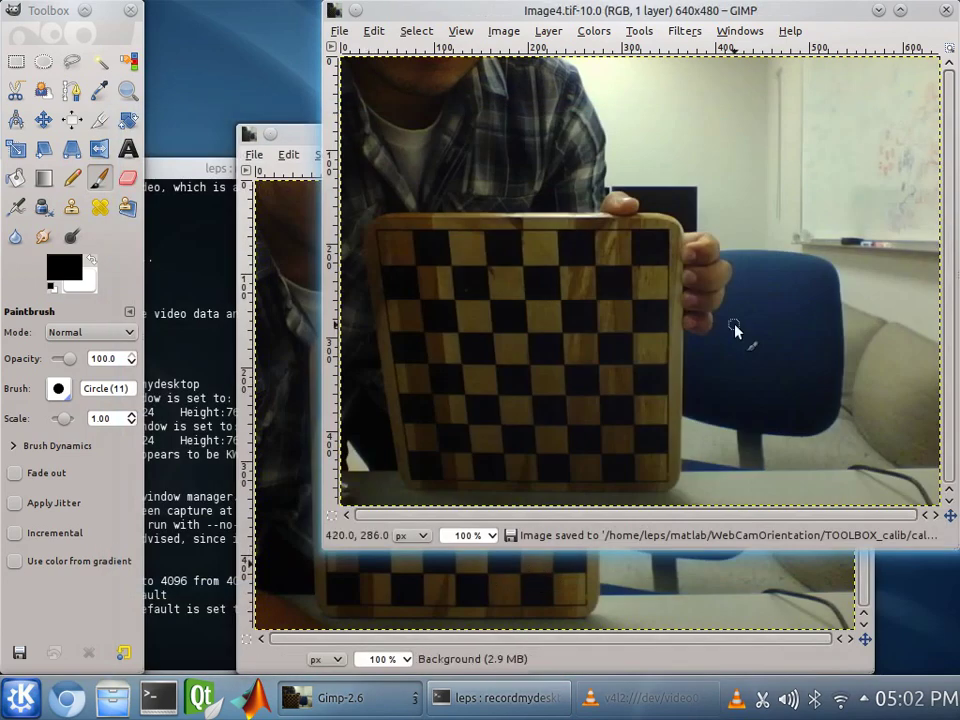
pyautogui.click(946, 10)
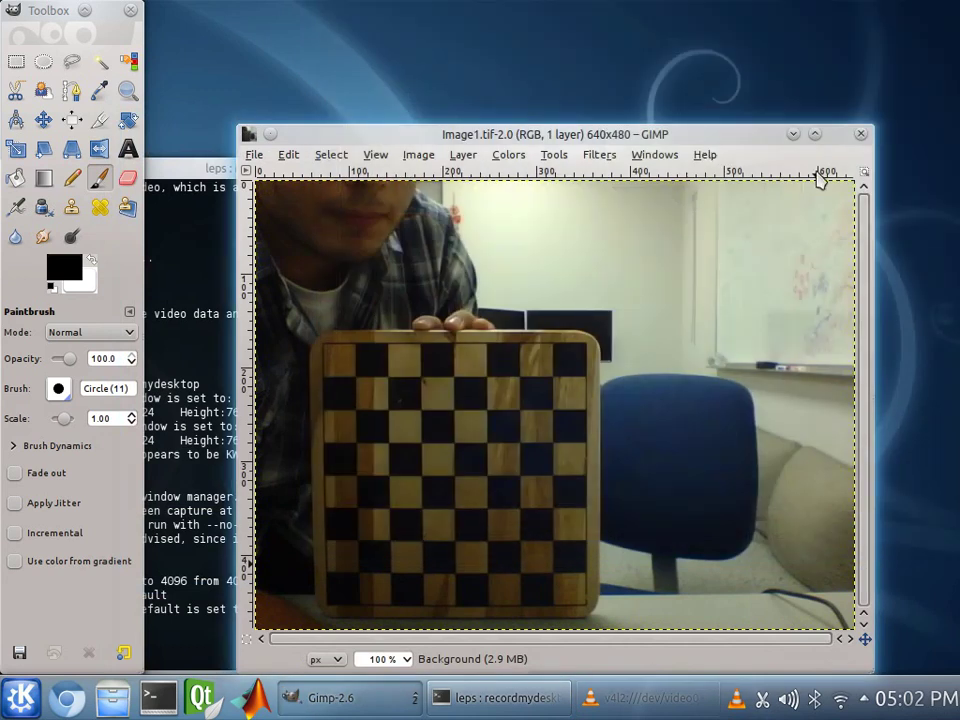
pyautogui.click(864, 133)
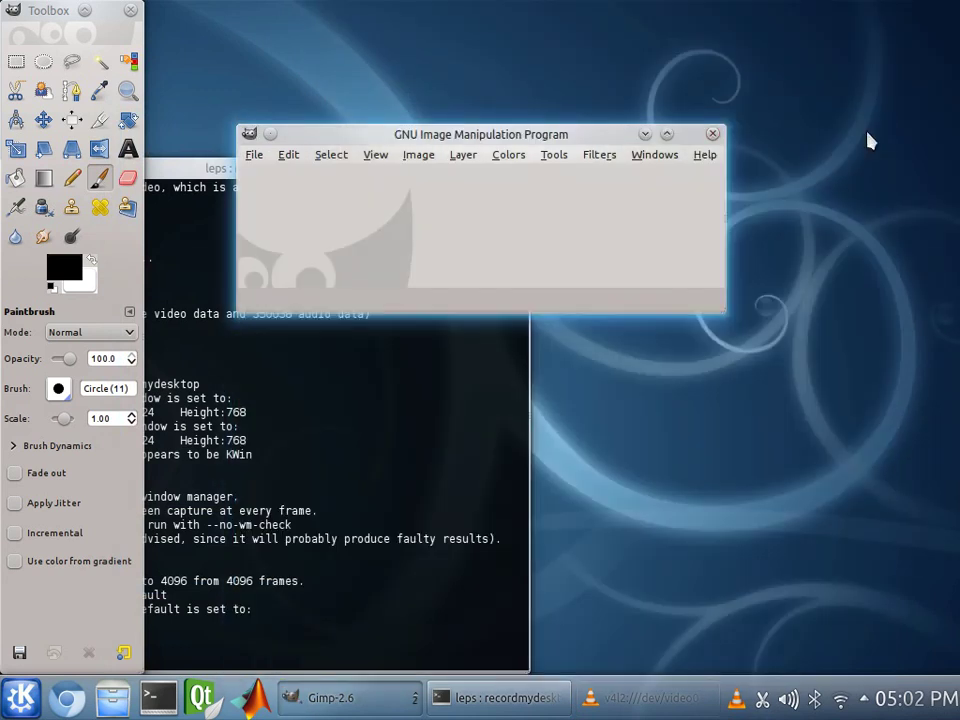
pyautogui.click(712, 134)
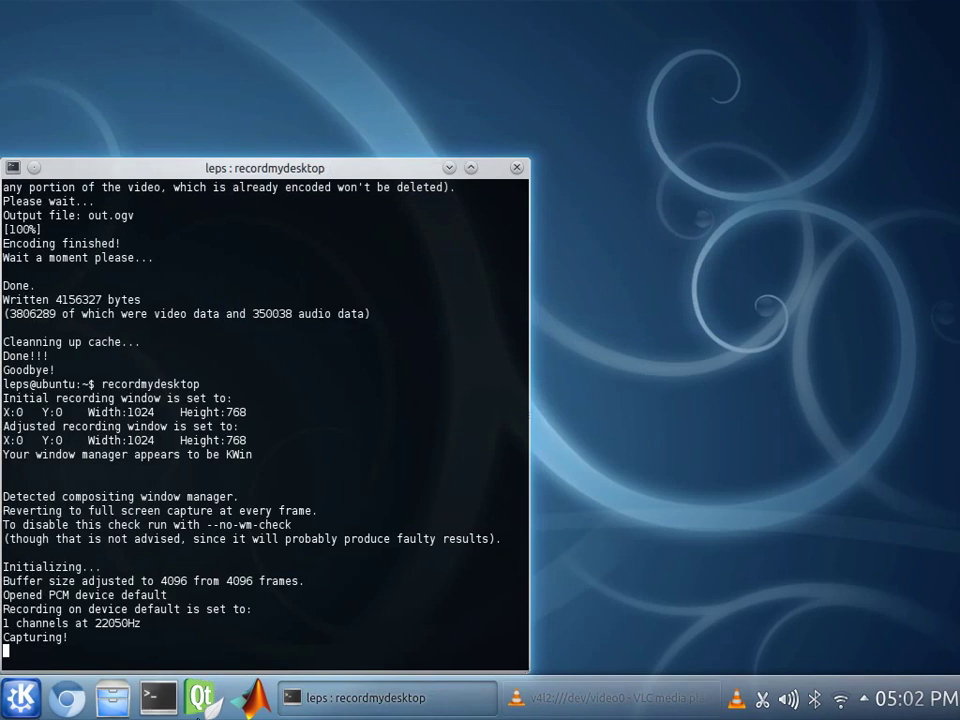
pyautogui.click(250, 710)
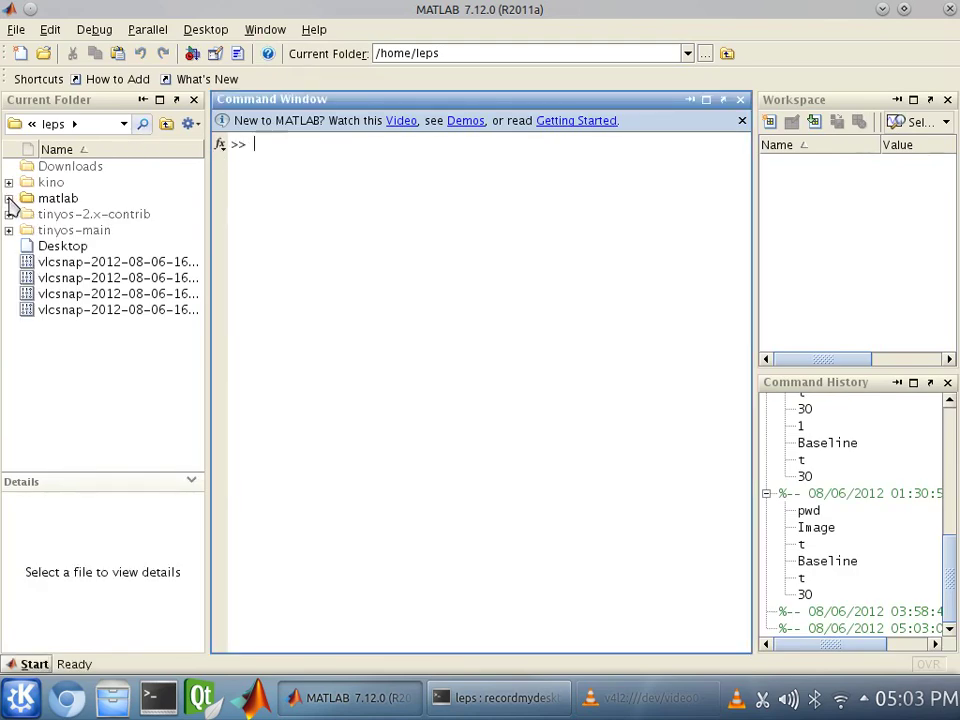
# - Add the WebCamOrientation folder and its subfolders to the MATLAB search path
pyautogui.click(10, 207)
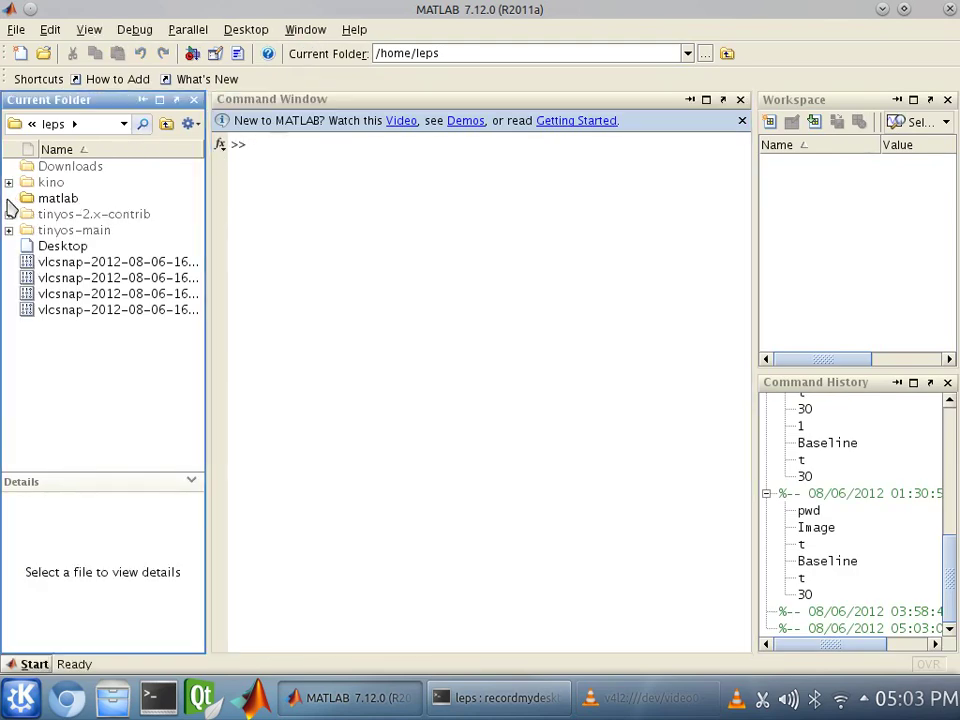
pyautogui.click(8, 199)
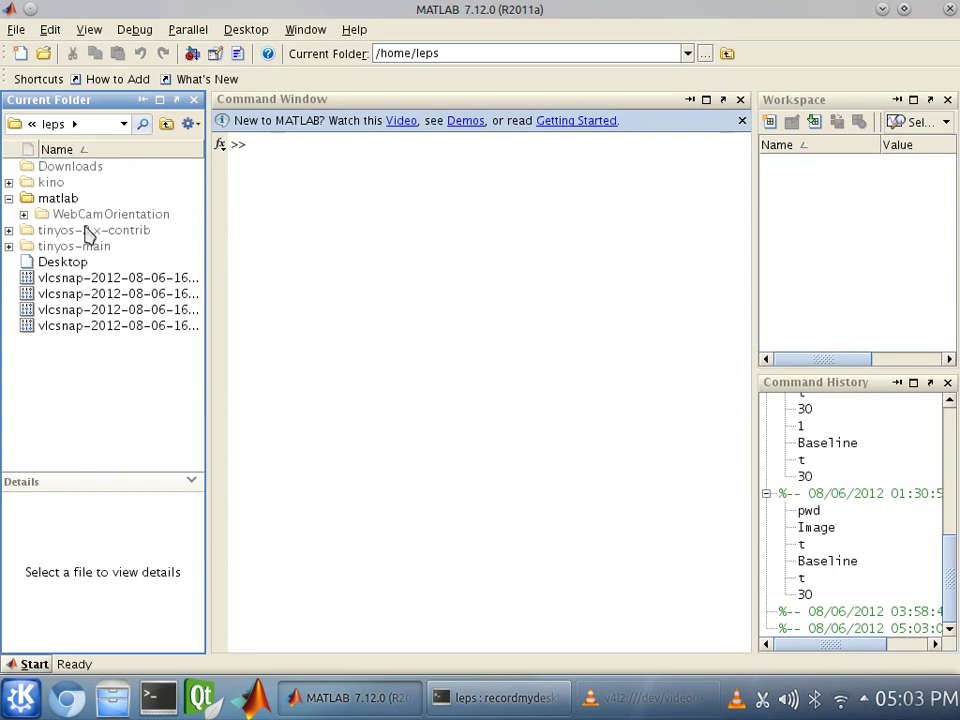
pyautogui.click(57, 217)
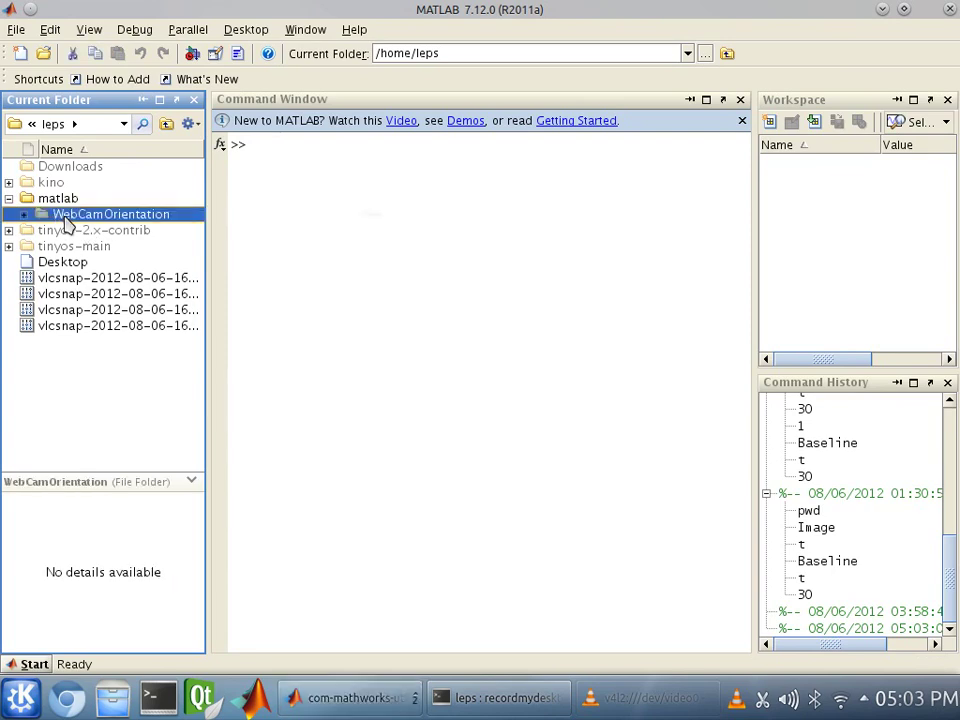
pyautogui.rightClick(68, 217)
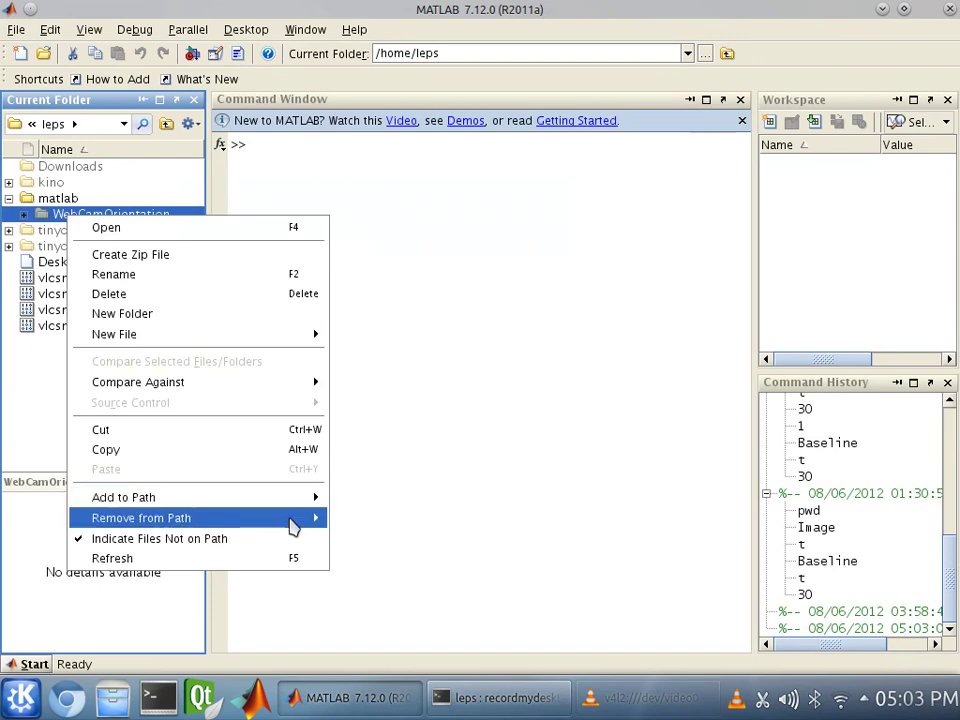
pyautogui.moveTo(285, 497)
pyautogui.click(370, 517)
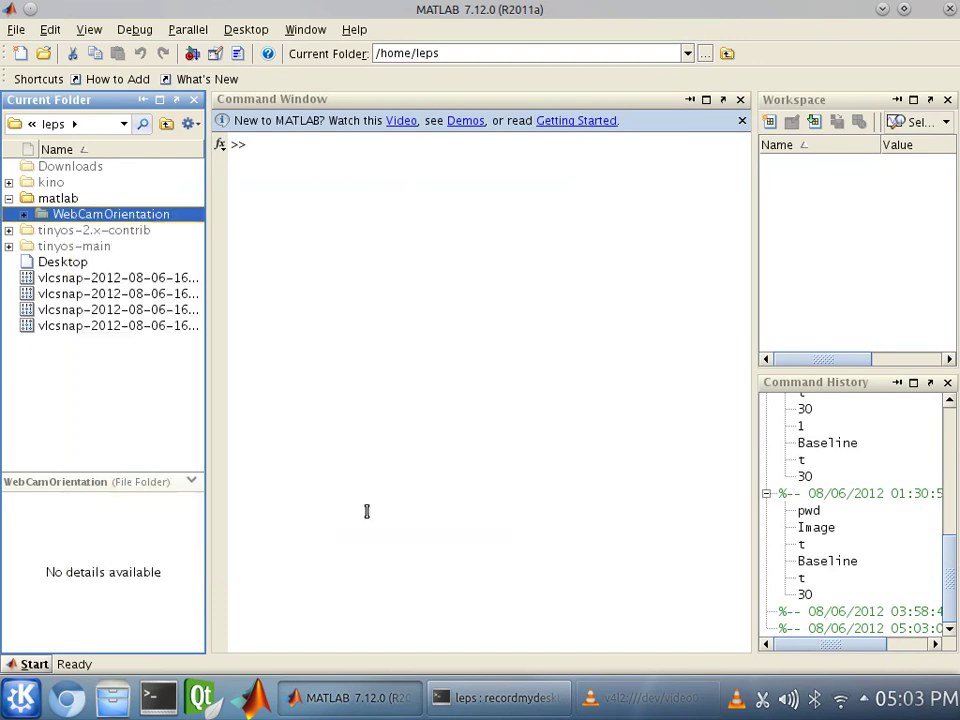
# - Expand WebCamOrientation and TOOLBOX_calib to list calib.m, calib_gui.m and calib_example
pyautogui.click(25, 214)
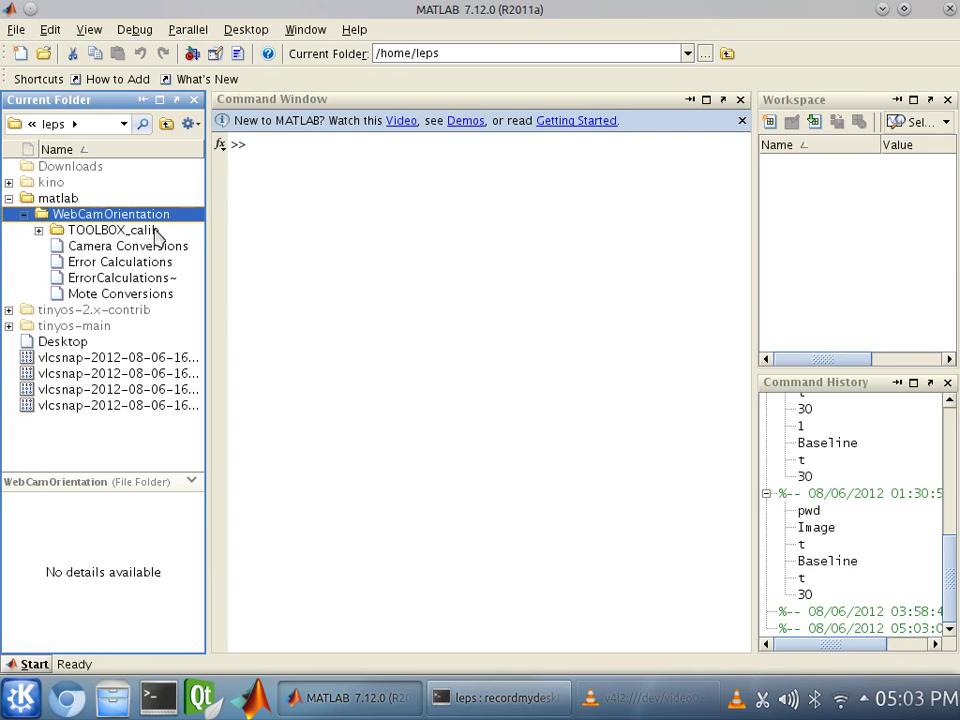
pyautogui.click(39, 231)
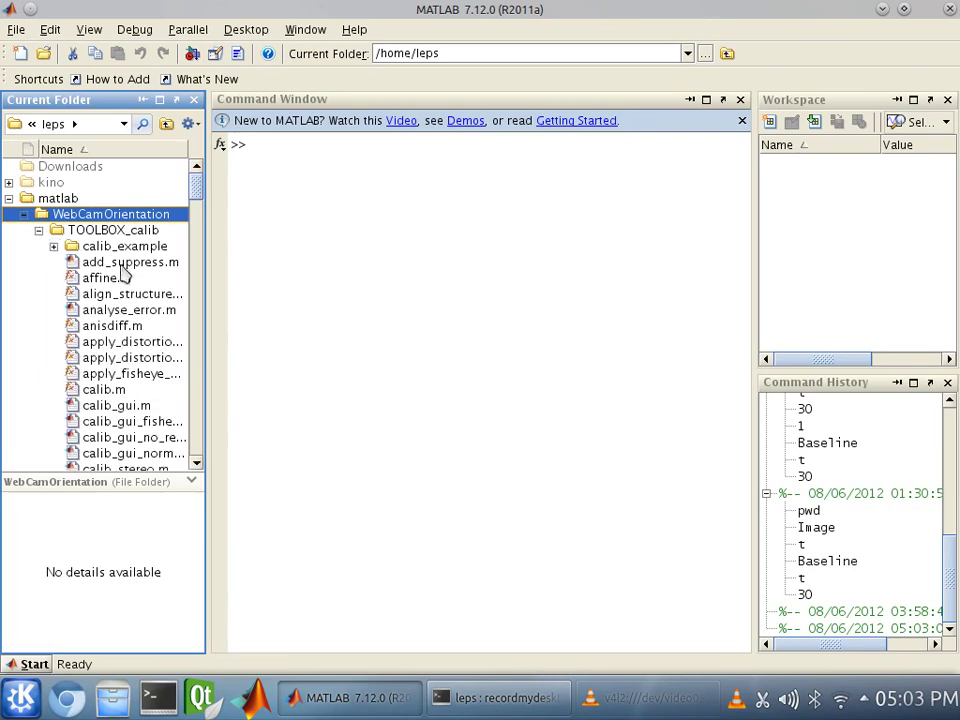
pyautogui.scroll(-4, 115, 316)
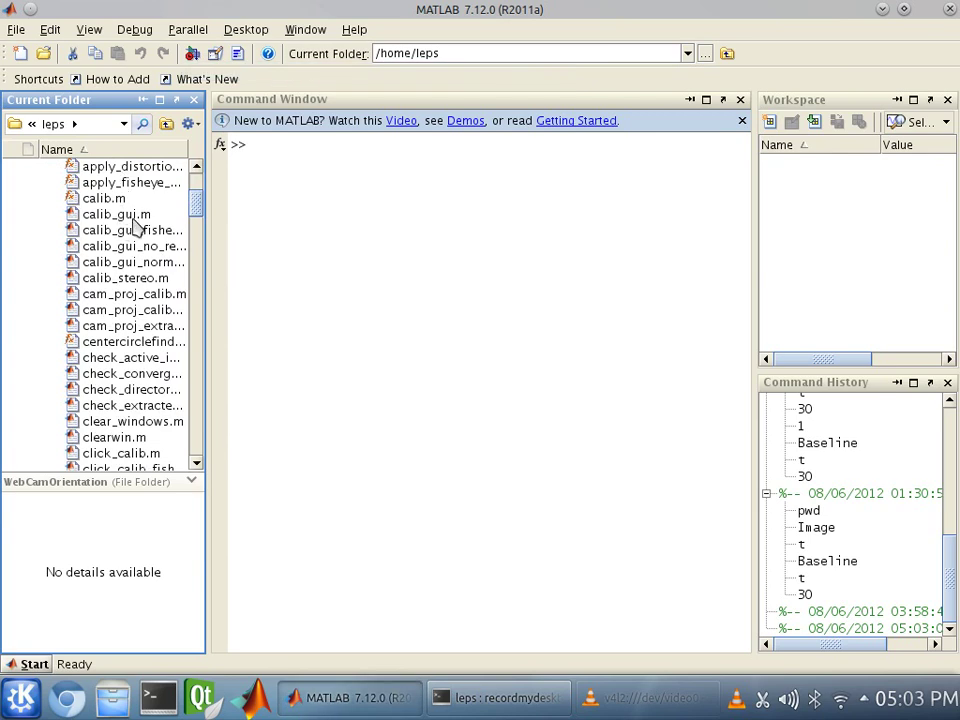
# - Run calib_gui.m from the Editor, close it, and pick Standard mode with images in memory
pyautogui.doubleClick(131, 216)
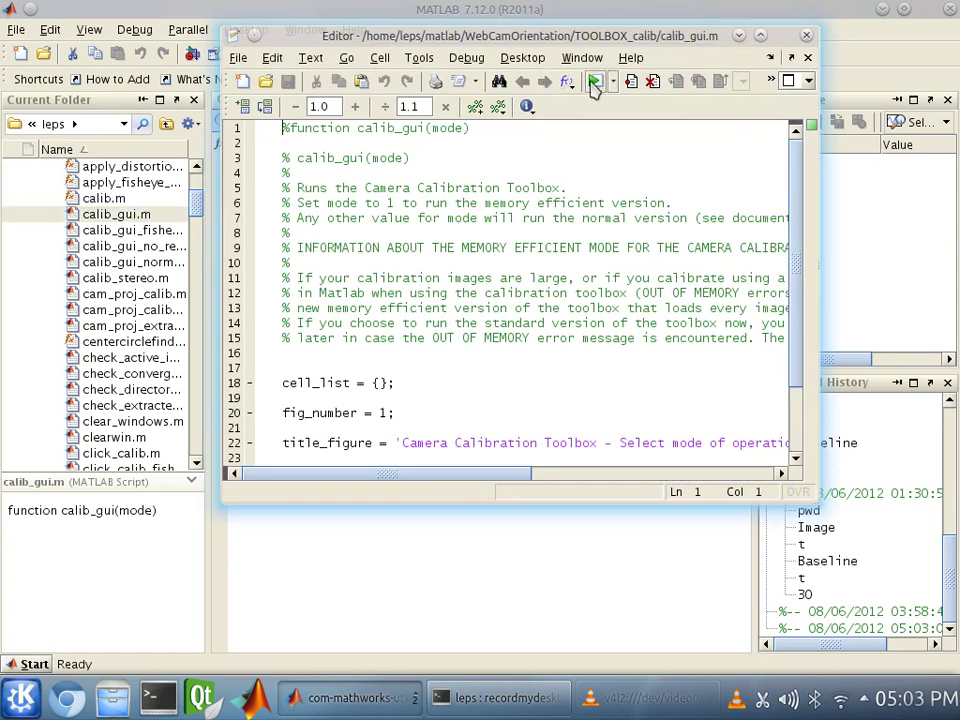
pyautogui.click(595, 83)
pyautogui.click(806, 35)
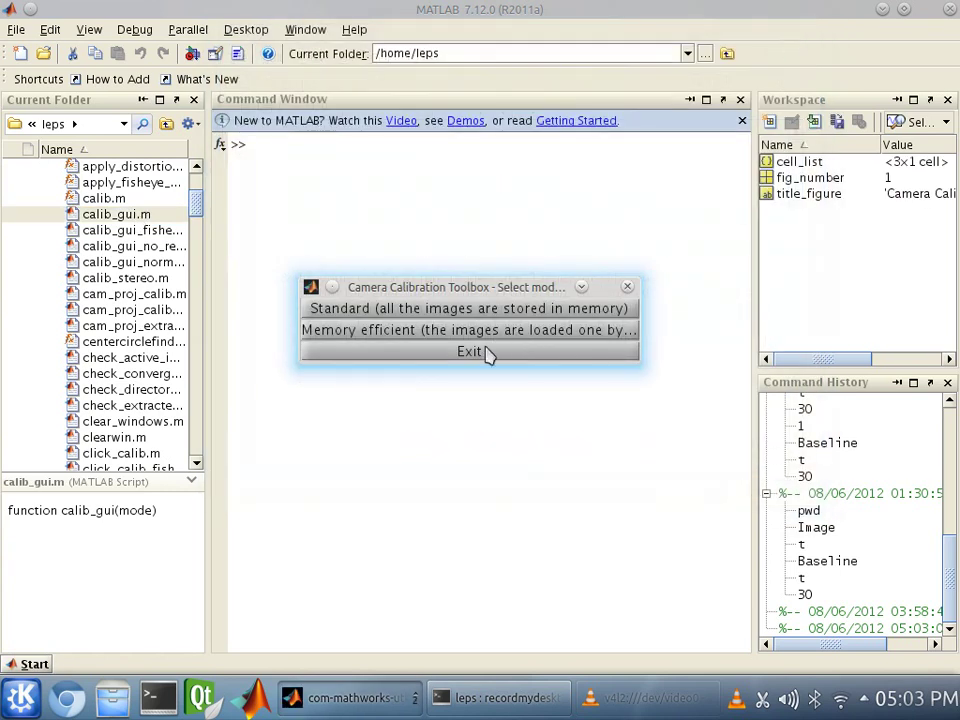
pyautogui.click(424, 312)
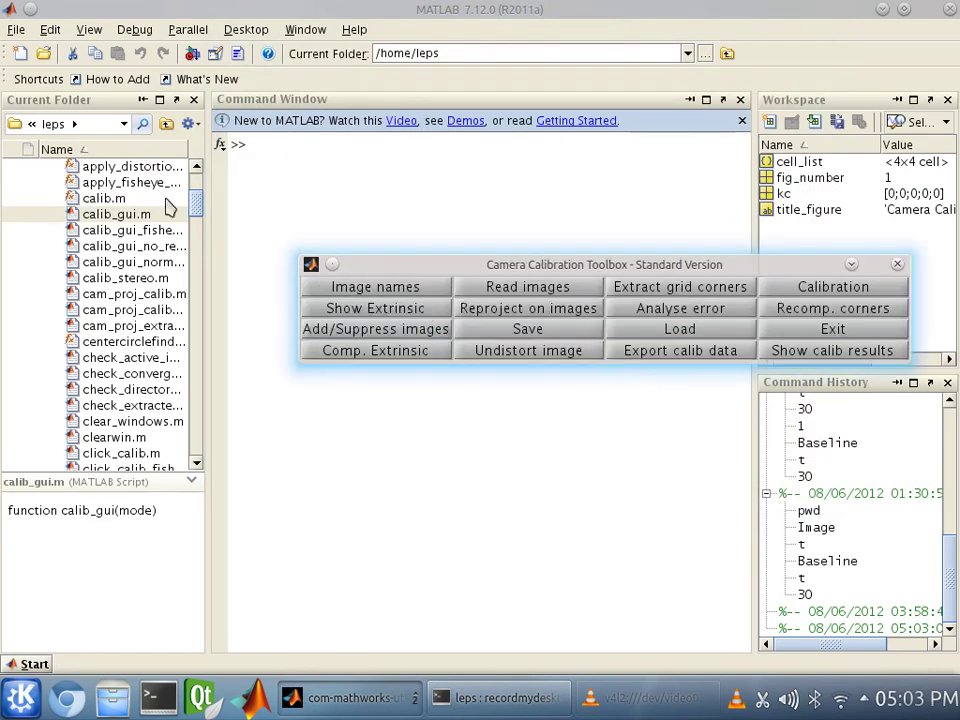
pyautogui.moveTo(197, 197); pyautogui.dragTo(199, 178)
pyautogui.click(293, 163)
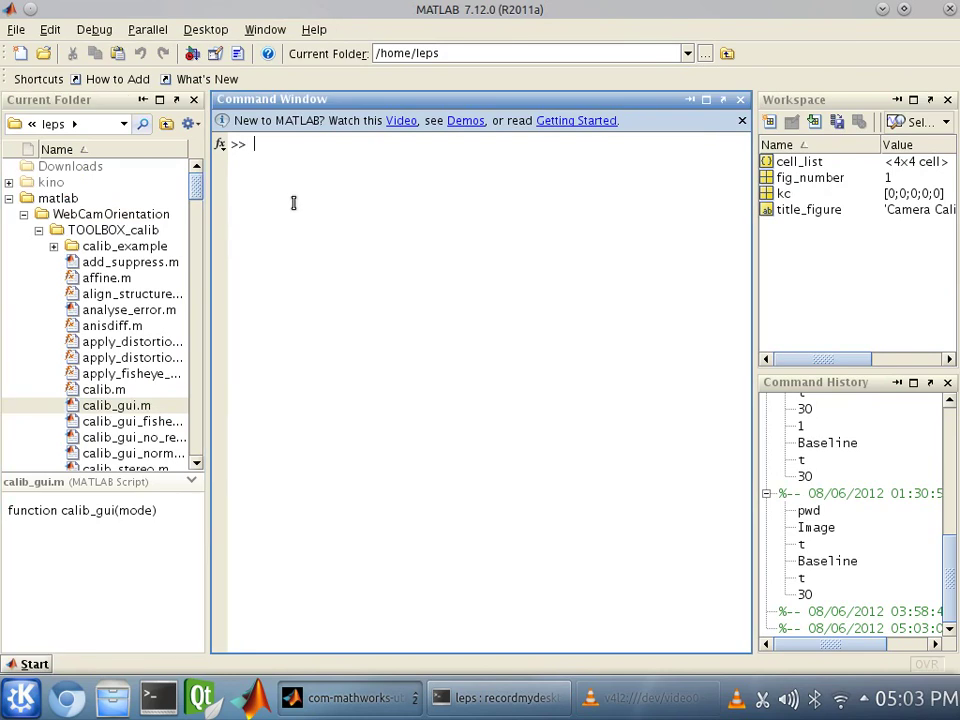
# - Make calib_example the current folder and confirm it with pwd
pyautogui.write('pwd')
pyautogui.press('Return')
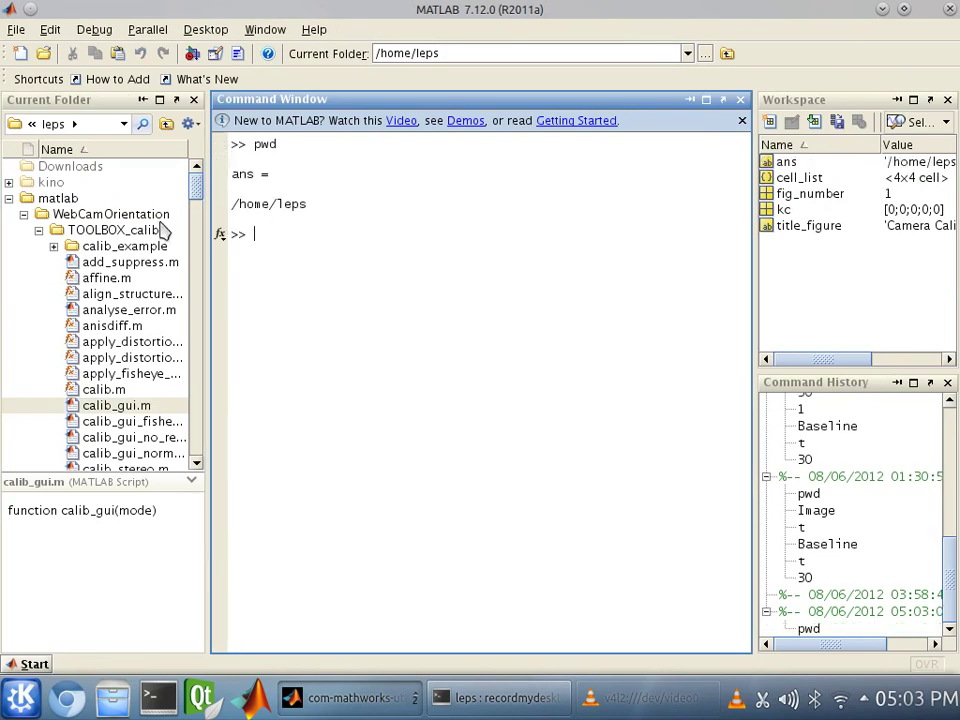
pyautogui.click(116, 247)
pyautogui.doubleClick(116, 247)
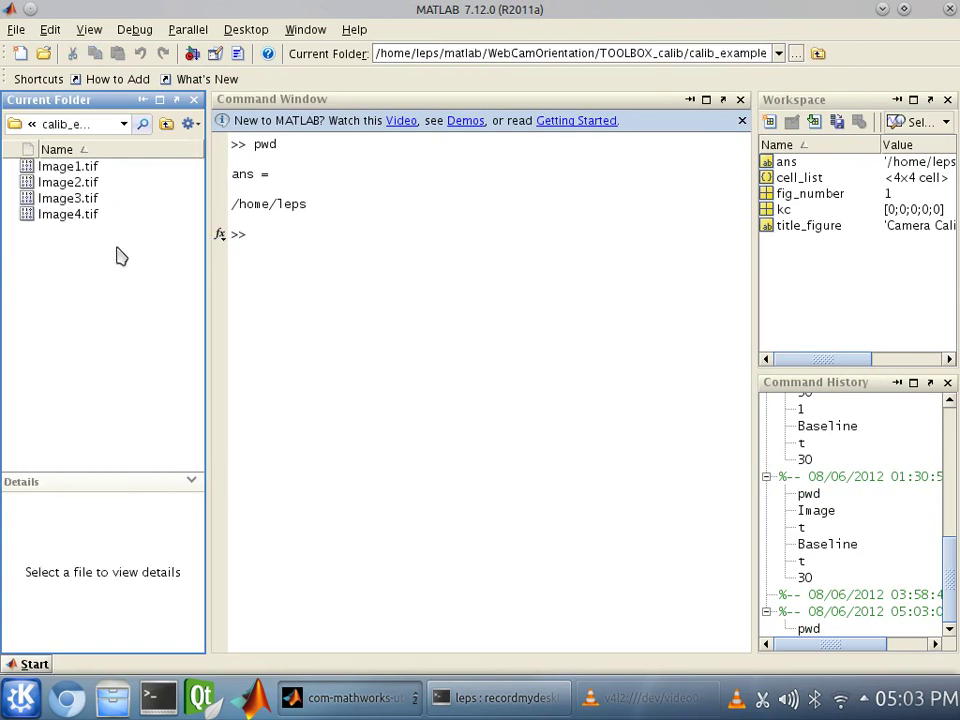
pyautogui.click(320, 274)
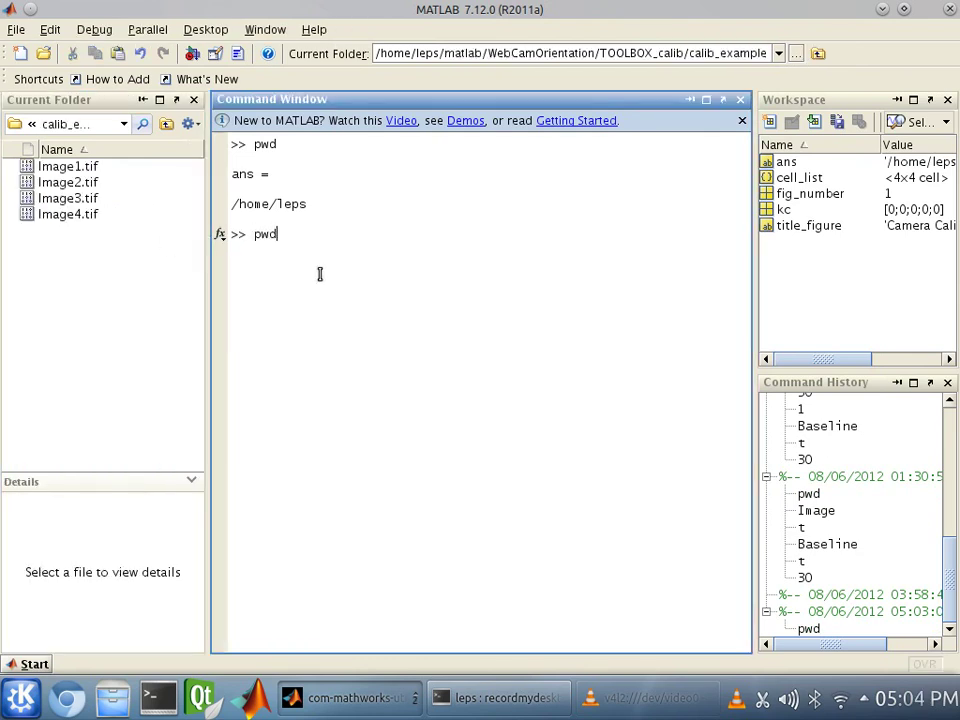
pyautogui.write('pwd')
pyautogui.press('Return')
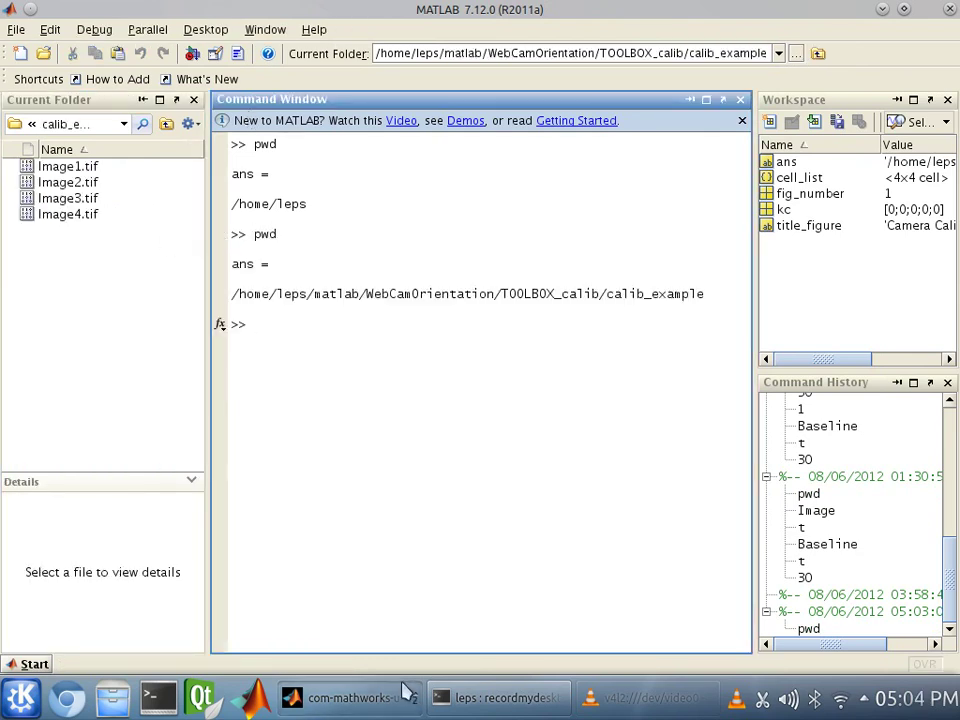
# - Switch to the Calibration Toolbox window and back to the main MATLAB window
pyautogui.moveTo(398, 692)
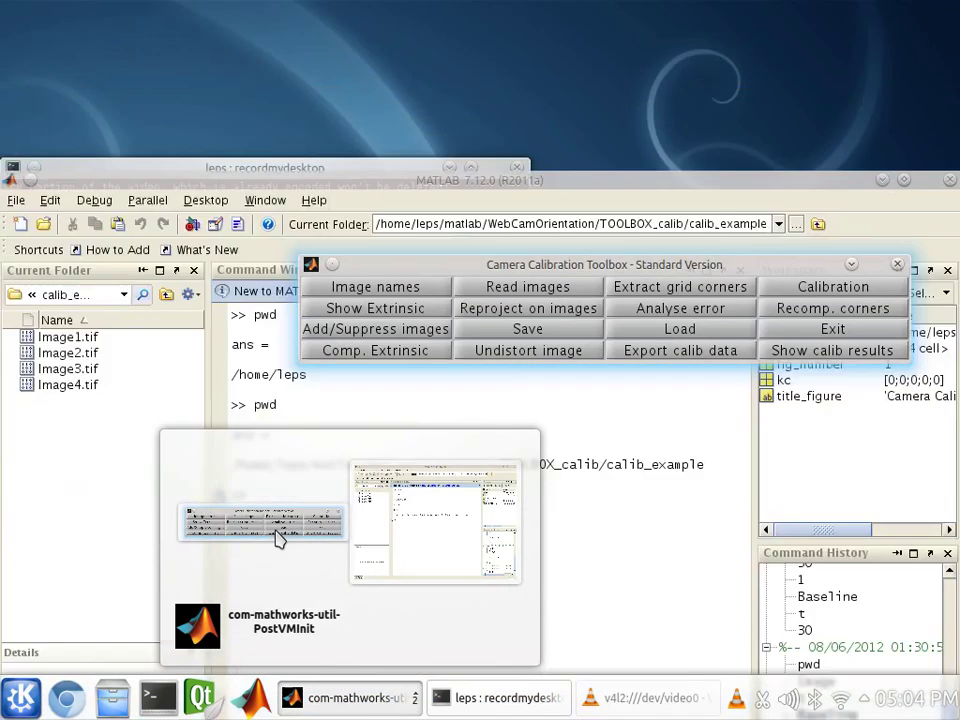
pyautogui.click(279, 538)
pyautogui.click(403, 334)
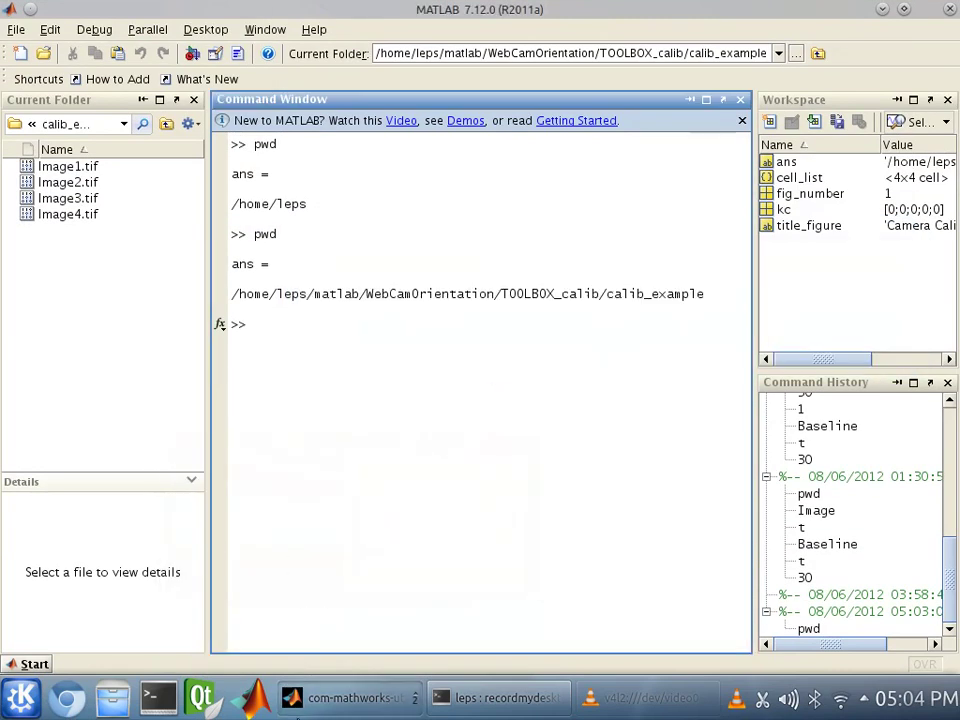
# - Load Image1–4 with basename 'Image' and tif format 't', then close the image mosaic
pyautogui.moveTo(330, 697)
pyautogui.click(321, 615)
pyautogui.click(380, 283)
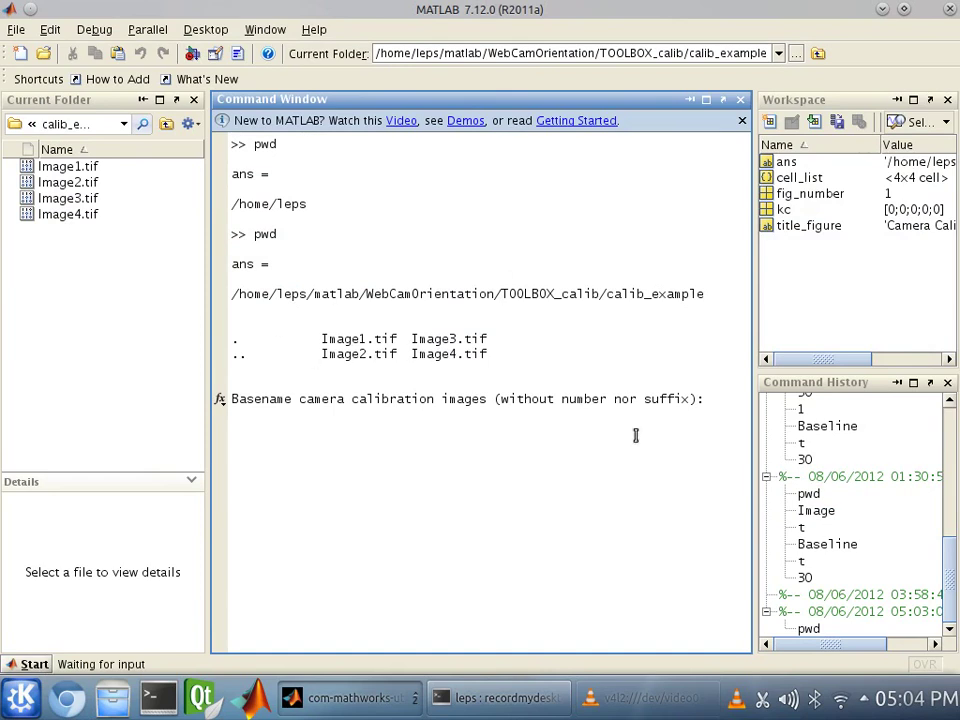
pyautogui.write('Image')
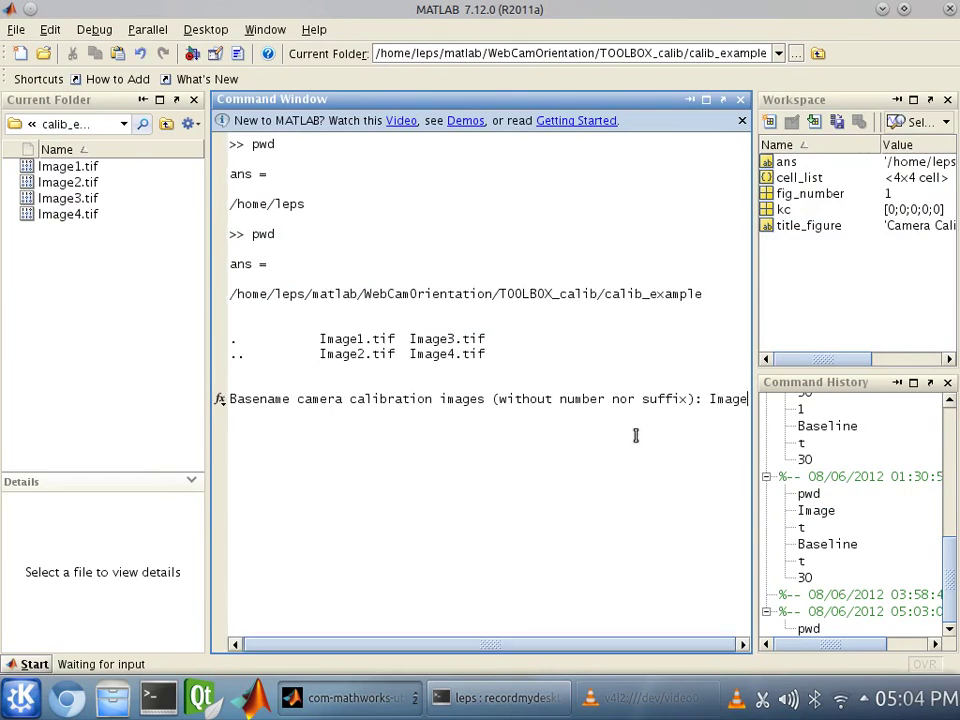
pyautogui.press('Return')
pyautogui.write('t')
pyautogui.press('Return')
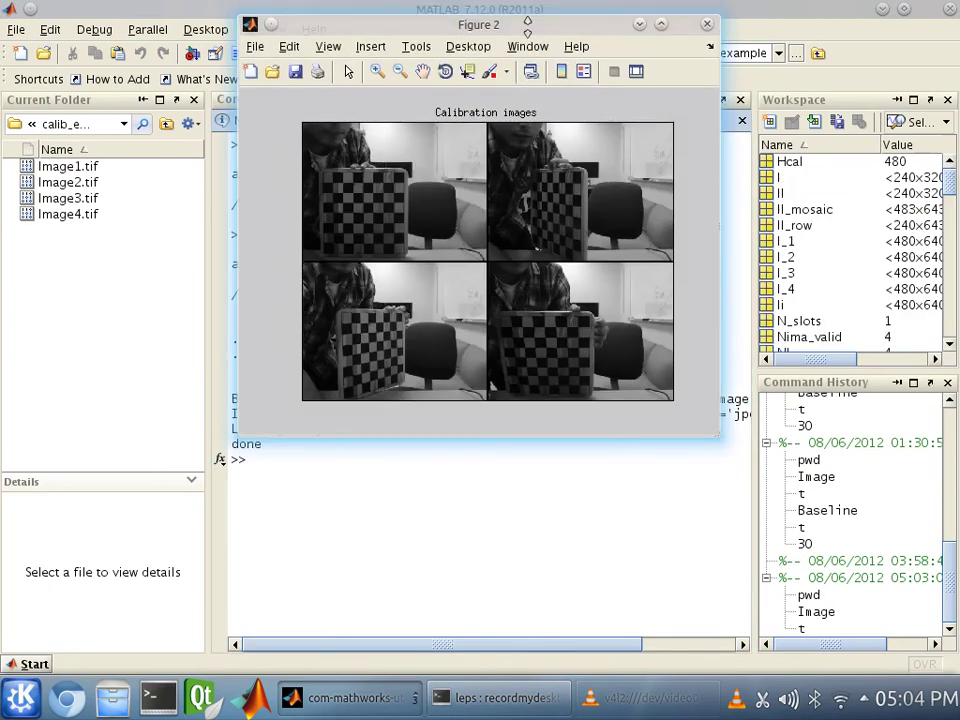
pyautogui.moveTo(527, 17); pyautogui.dragTo(523, 67)
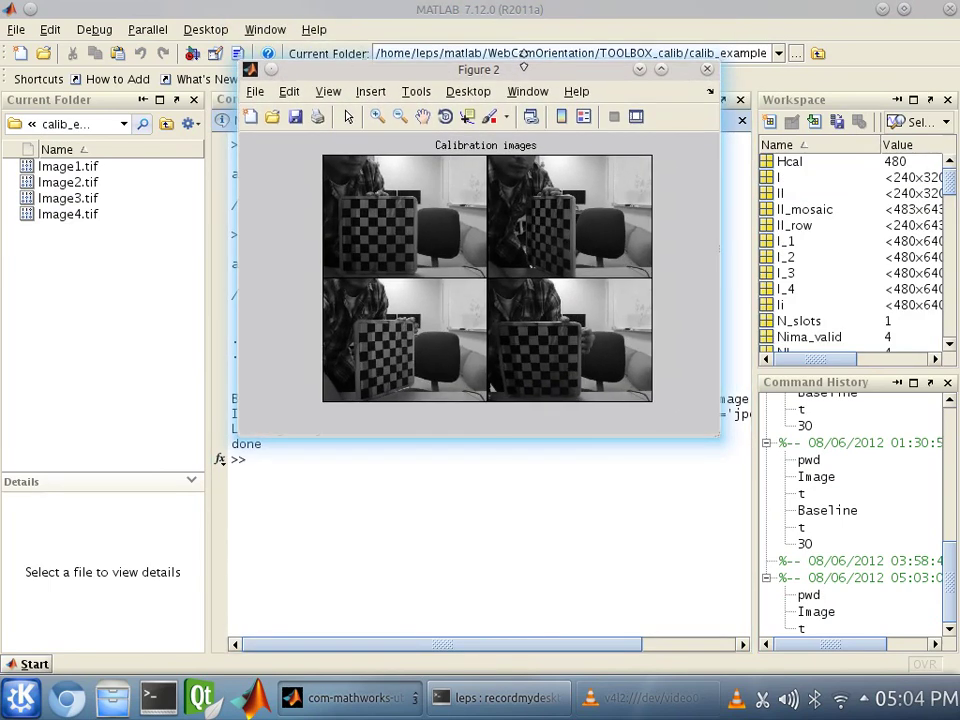
pyautogui.click(707, 71)
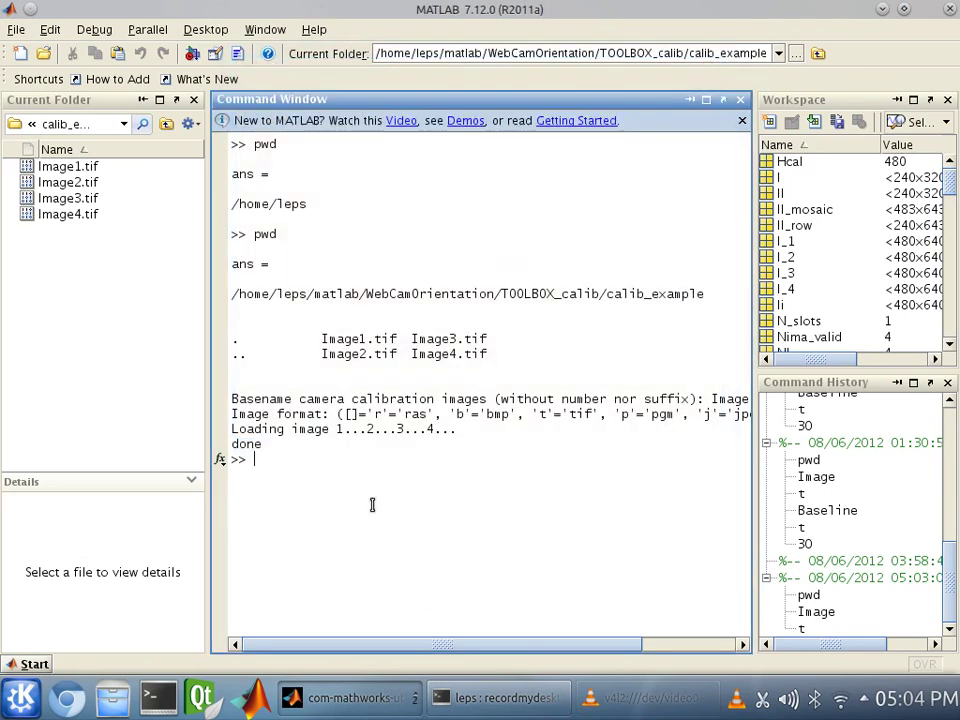
# - Start Extract grid corners on all images with wintx 5, winty 5 and automatic square counting
pyautogui.click(345, 697)
pyautogui.click(324, 630)
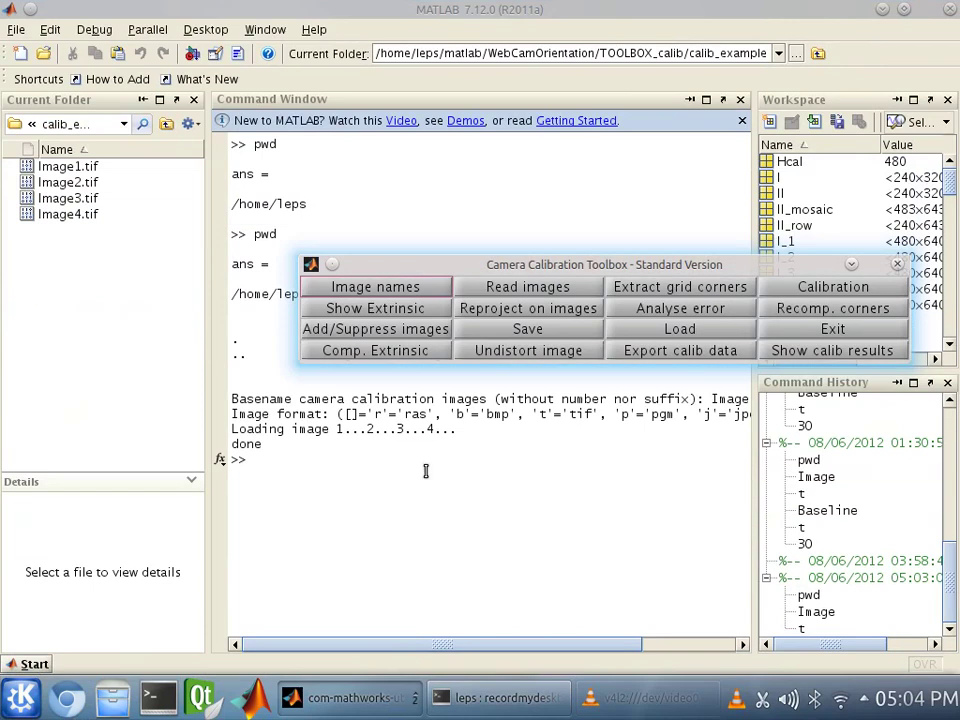
pyautogui.moveTo(453, 270); pyautogui.dragTo(363, 322)
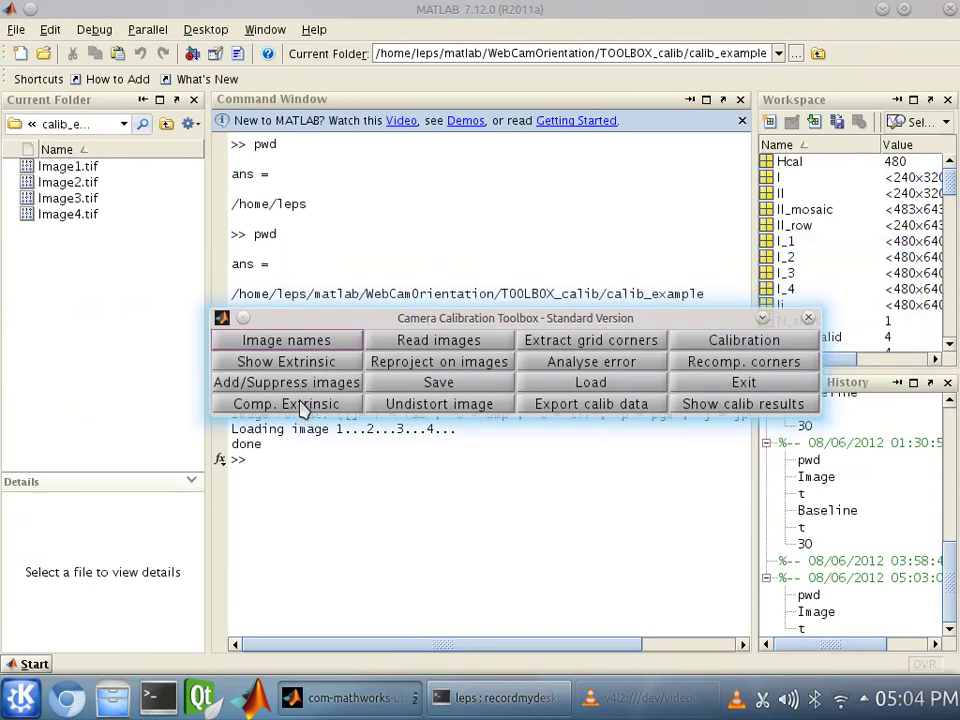
pyautogui.click(630, 341)
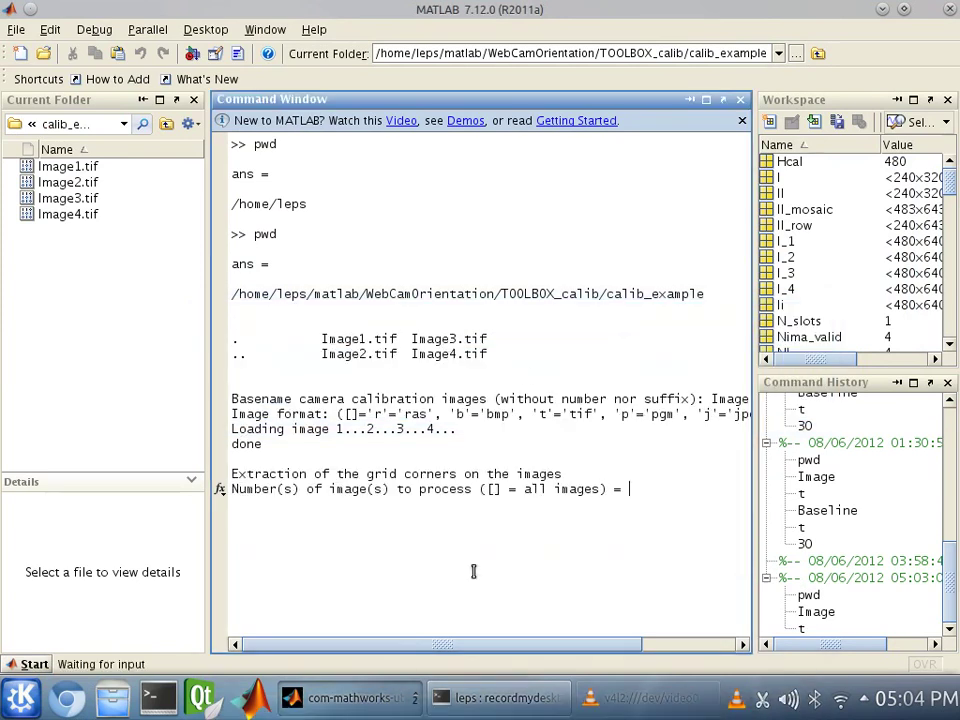
pyautogui.press('Return')
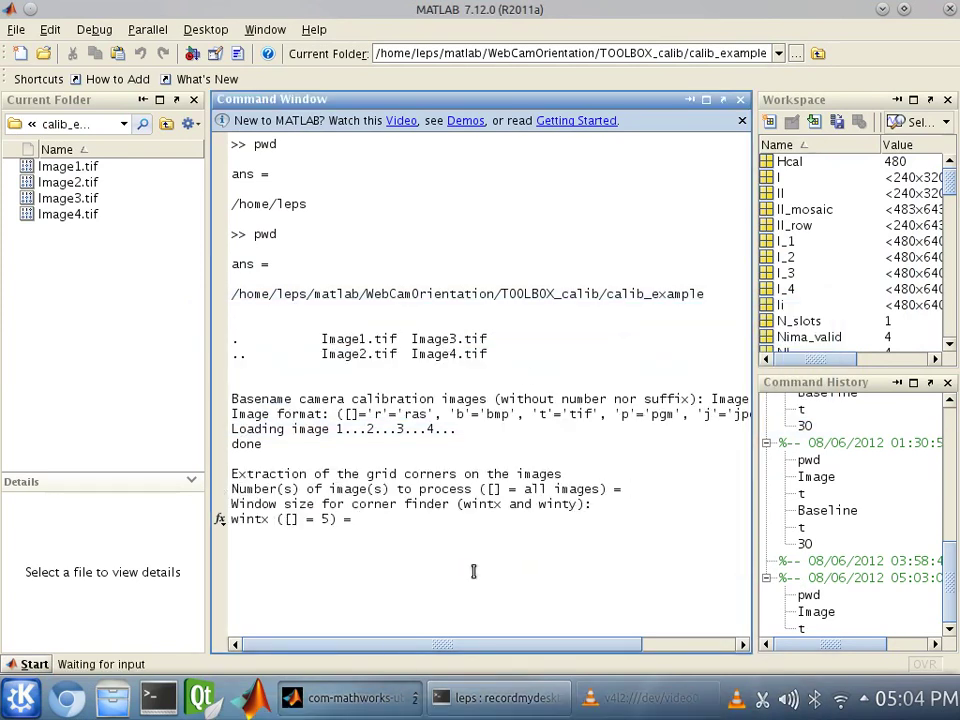
pyautogui.press('Return')
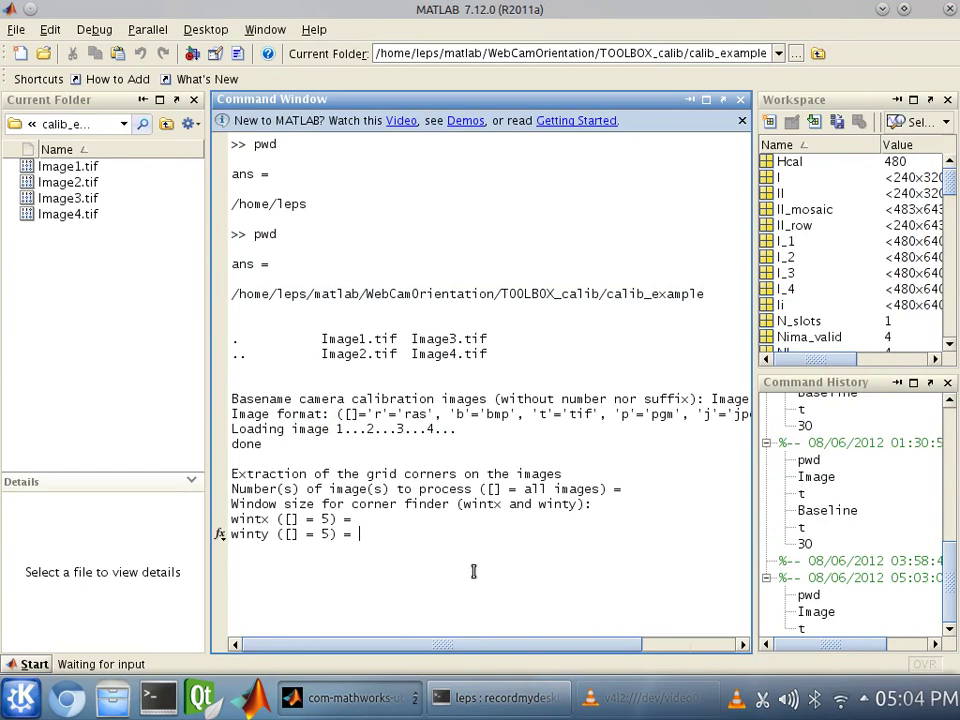
pyautogui.press('Return')
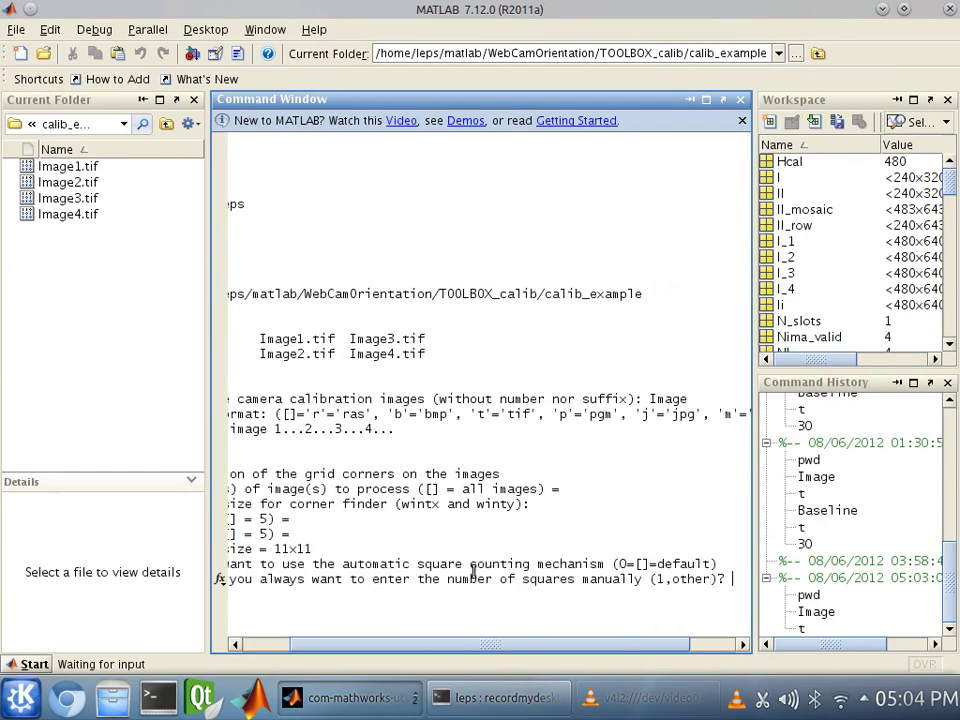
pyautogui.press('Return')
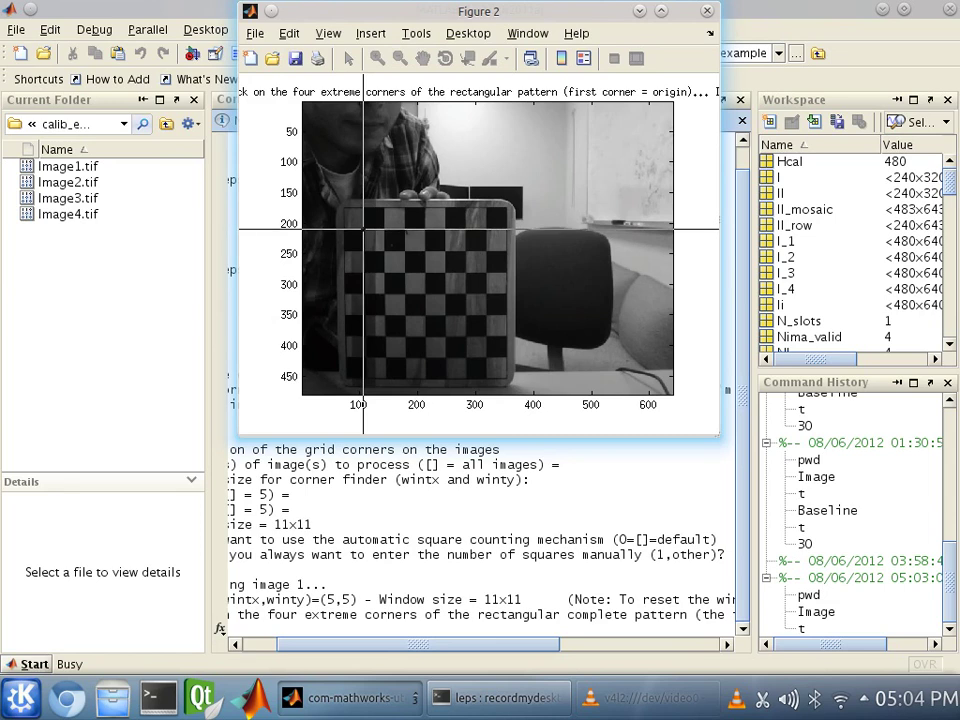
# - Mark the four outer checkerboard corners on image 1, starting from the top-left origin
pyautogui.click(363, 229)
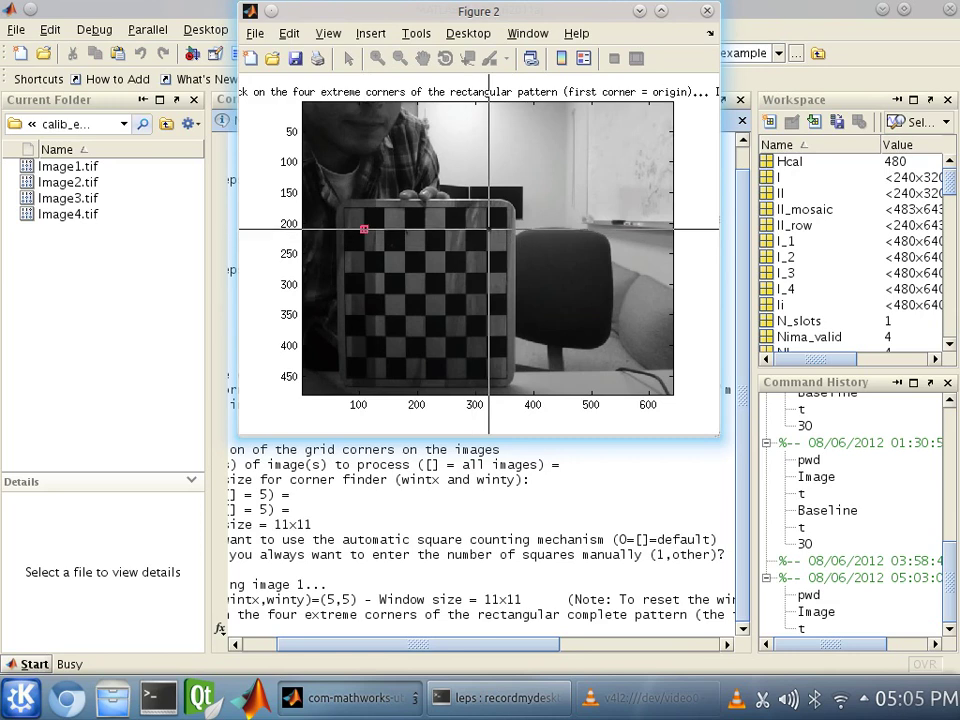
pyautogui.click(488, 229)
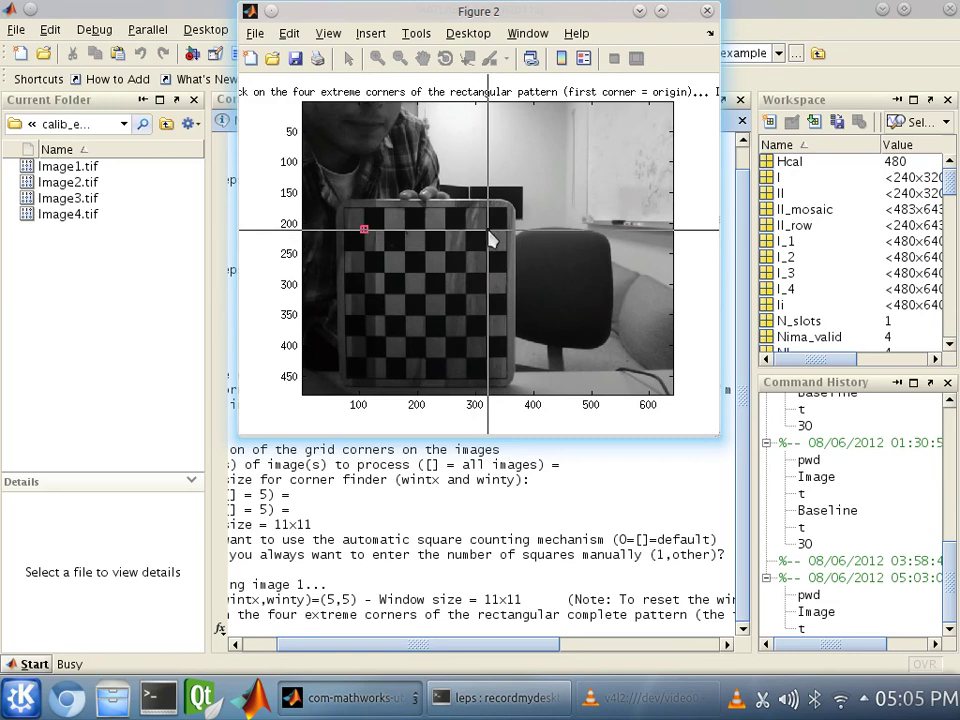
pyautogui.click(486, 358)
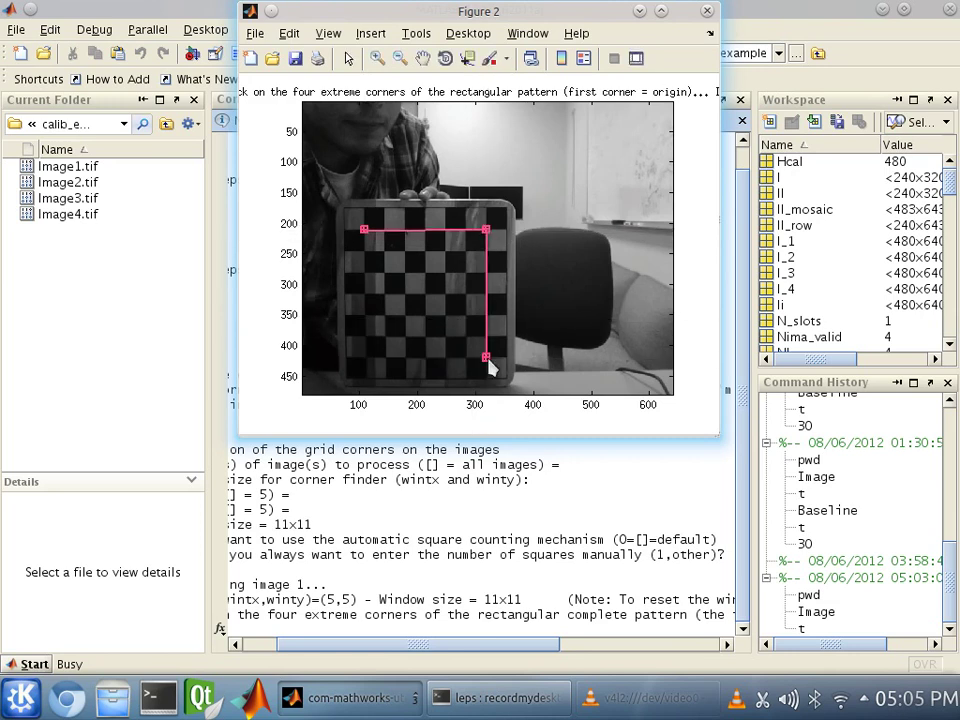
pyautogui.click(367, 358)
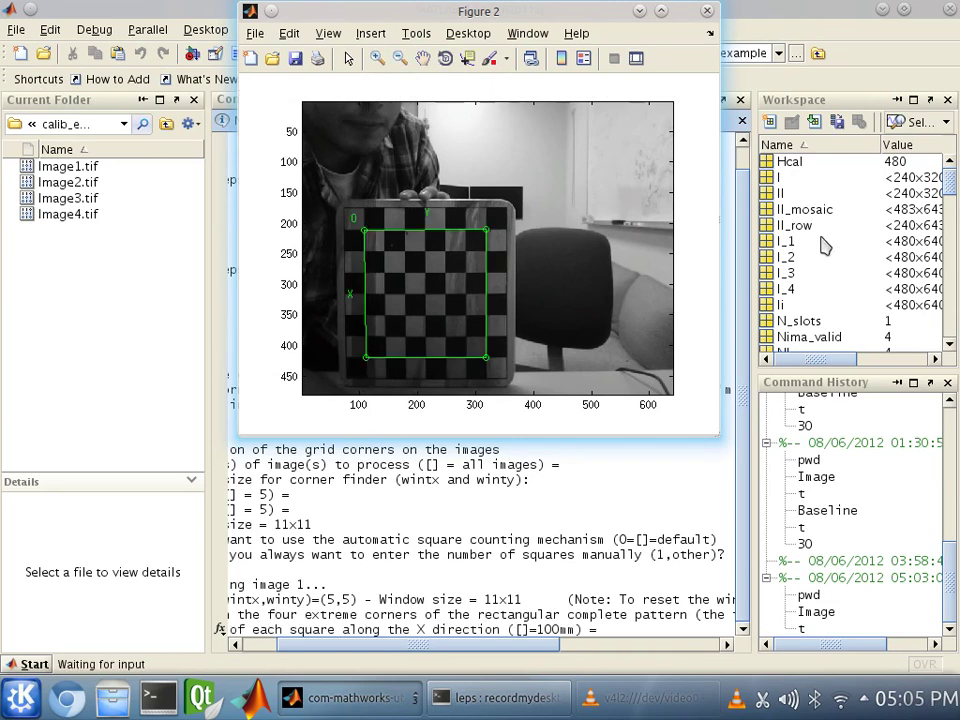
pyautogui.click(707, 11)
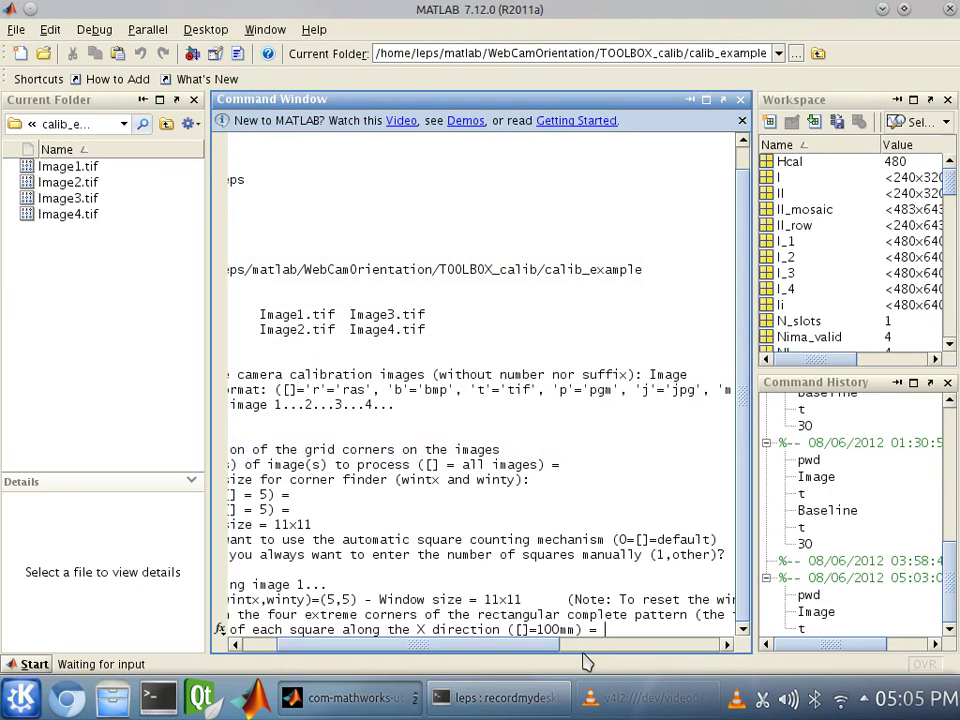
# - Accept 100 mm square size in X and Y and skip the initial distortion guess
pyautogui.press('Return')
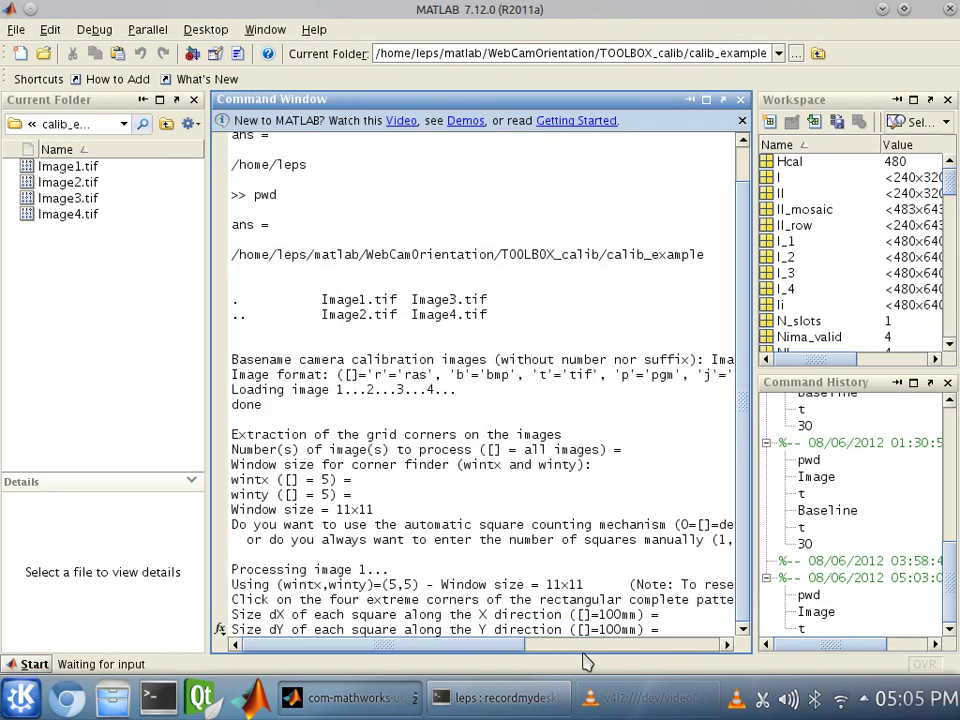
pyautogui.press('Return')
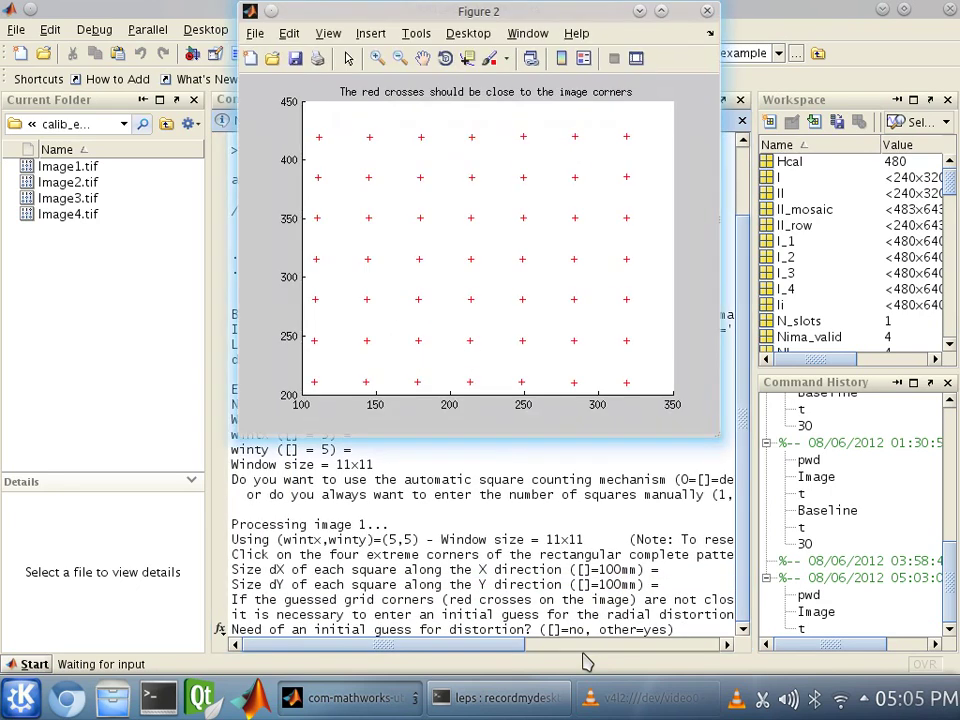
pyautogui.click(707, 11)
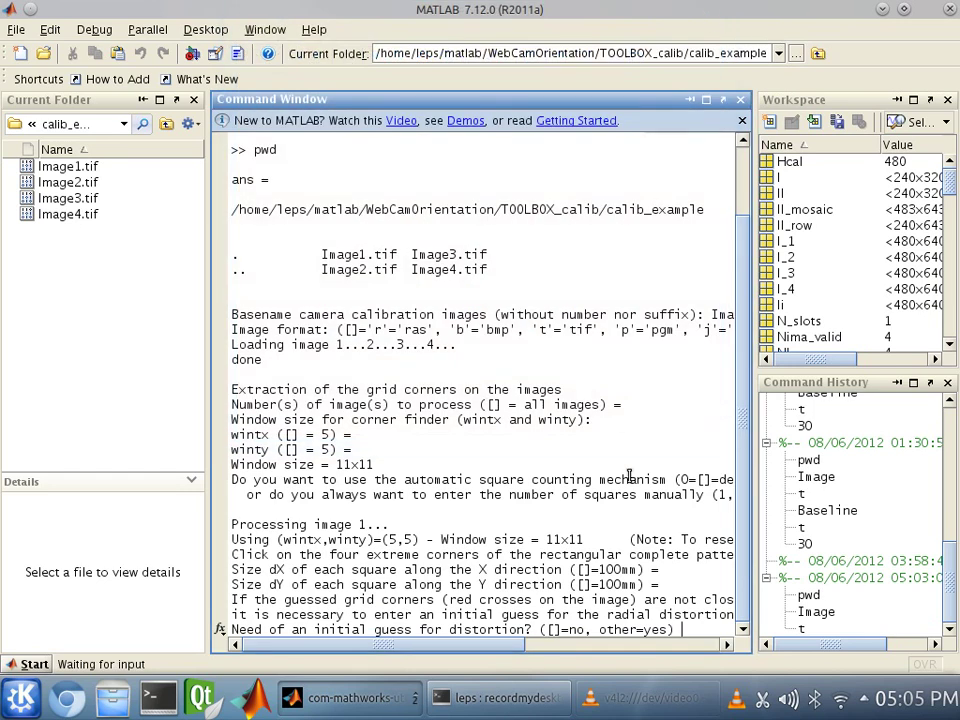
pyautogui.press('Return')
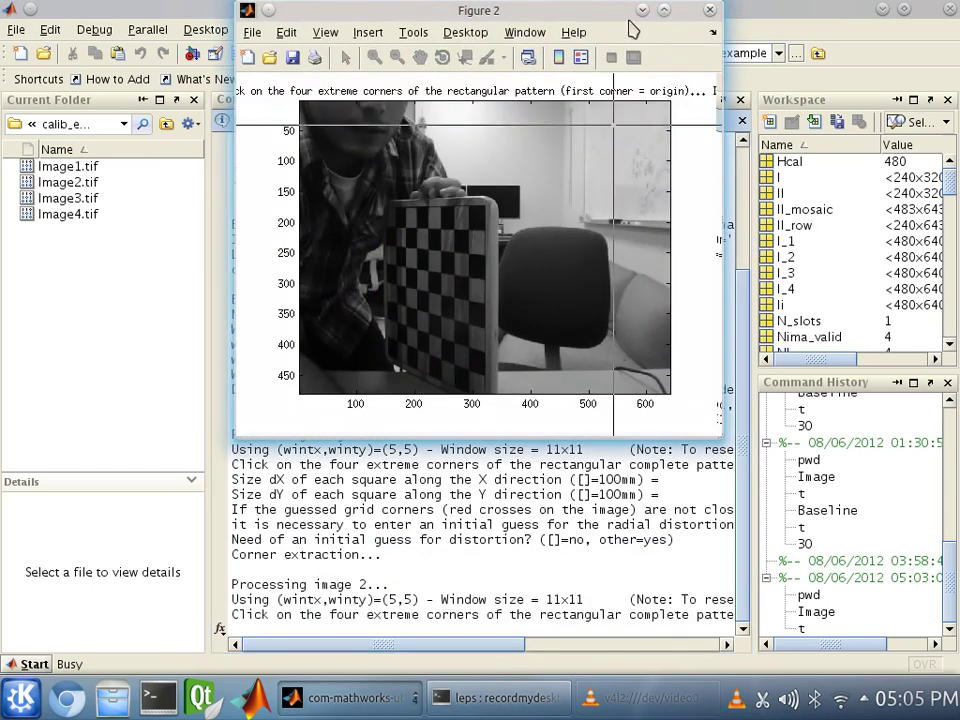
# - Mark image 2's four outer board corners, then close its figure and return to the Command Window
pyautogui.moveTo(580, 12); pyautogui.dragTo(585, 91)
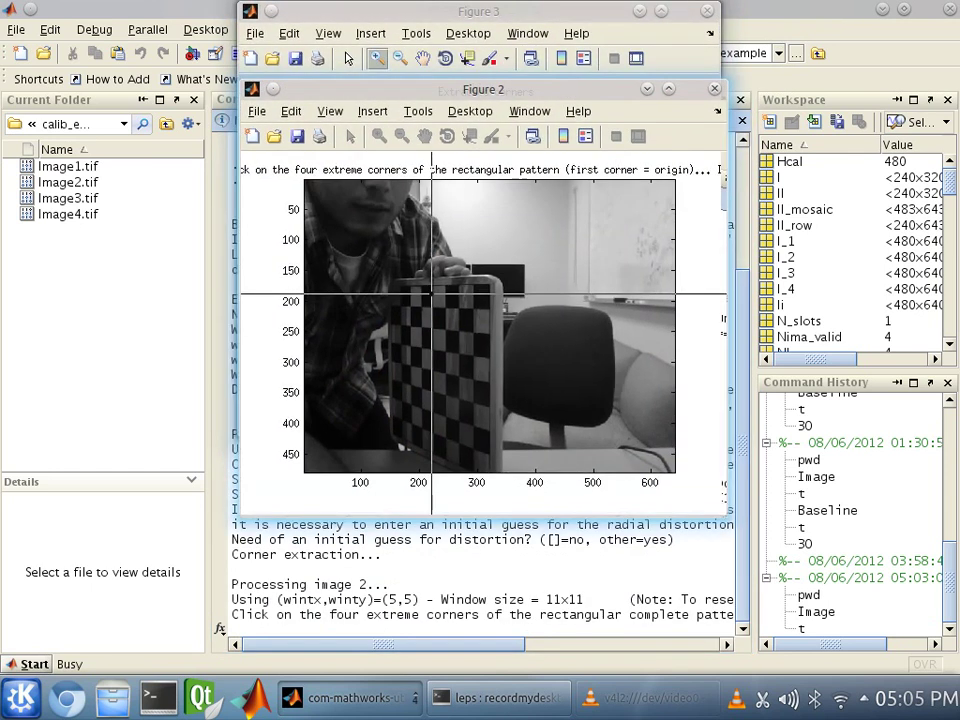
pyautogui.click(401, 306)
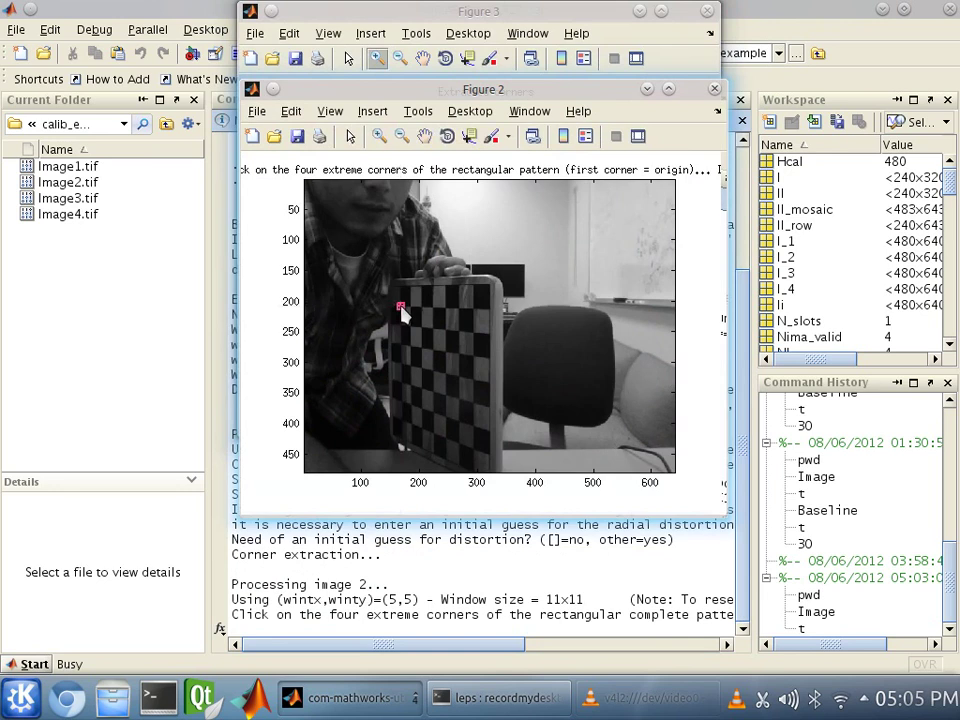
pyautogui.click(472, 307)
pyautogui.click(473, 448)
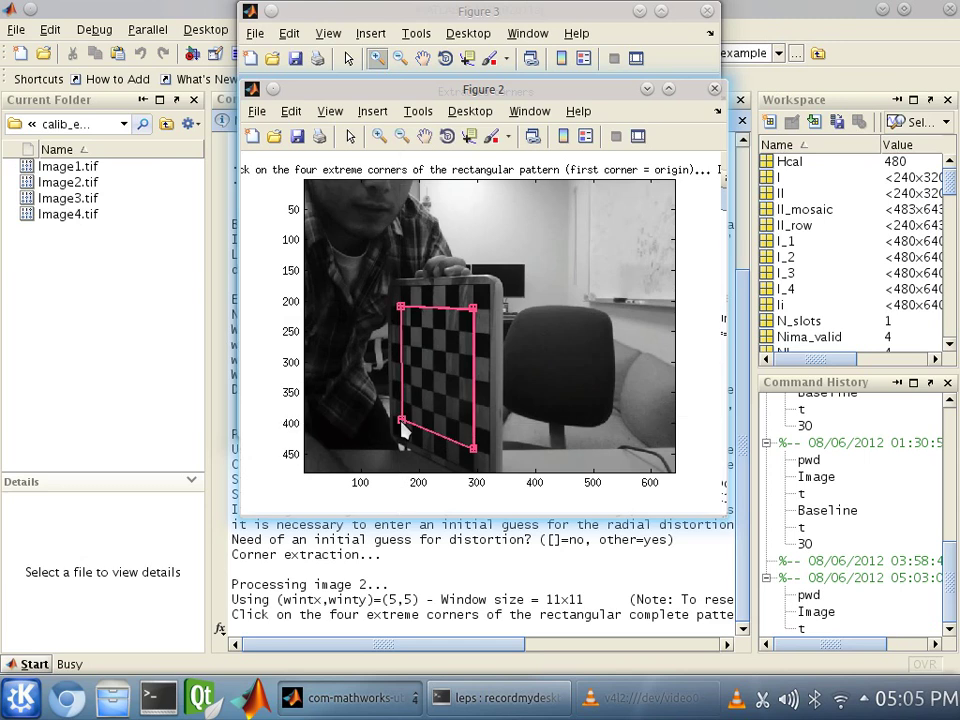
pyautogui.click(402, 422)
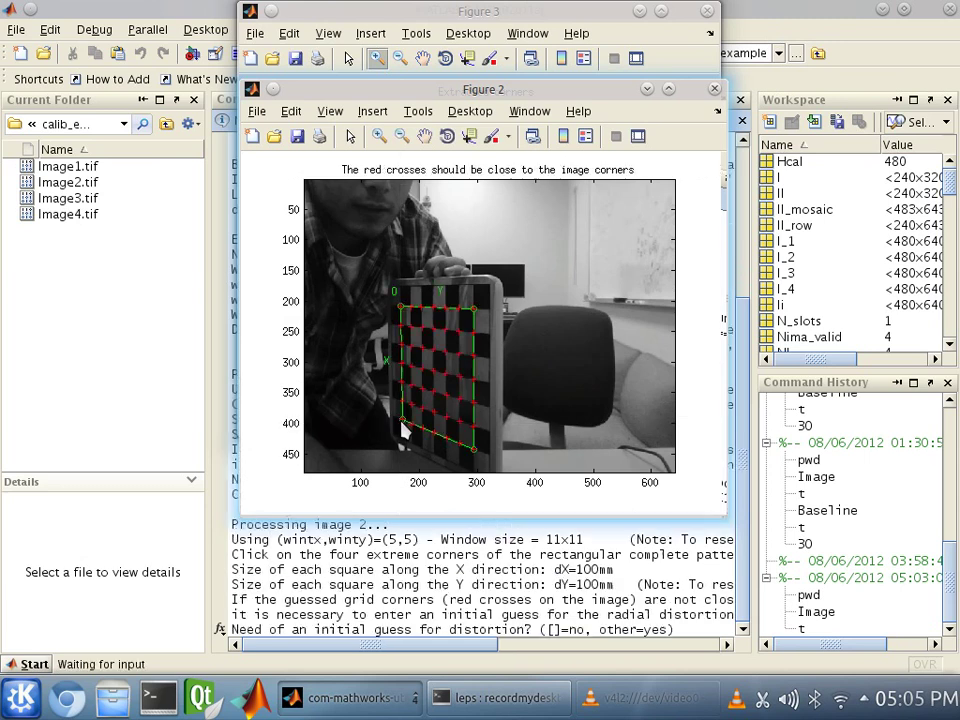
pyautogui.click(715, 92)
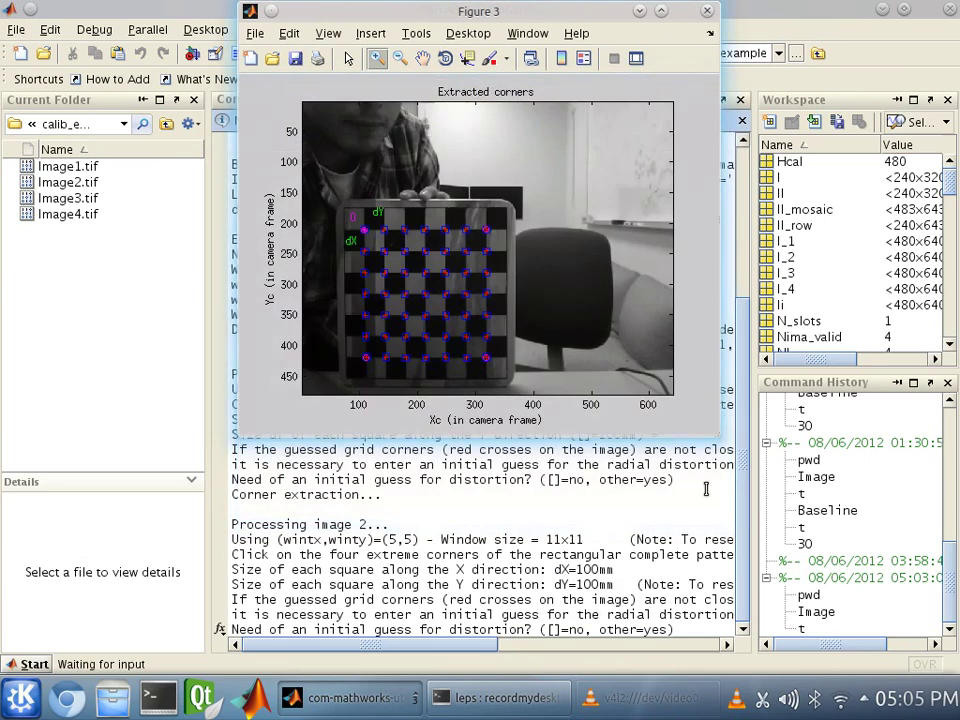
pyautogui.click(686, 630)
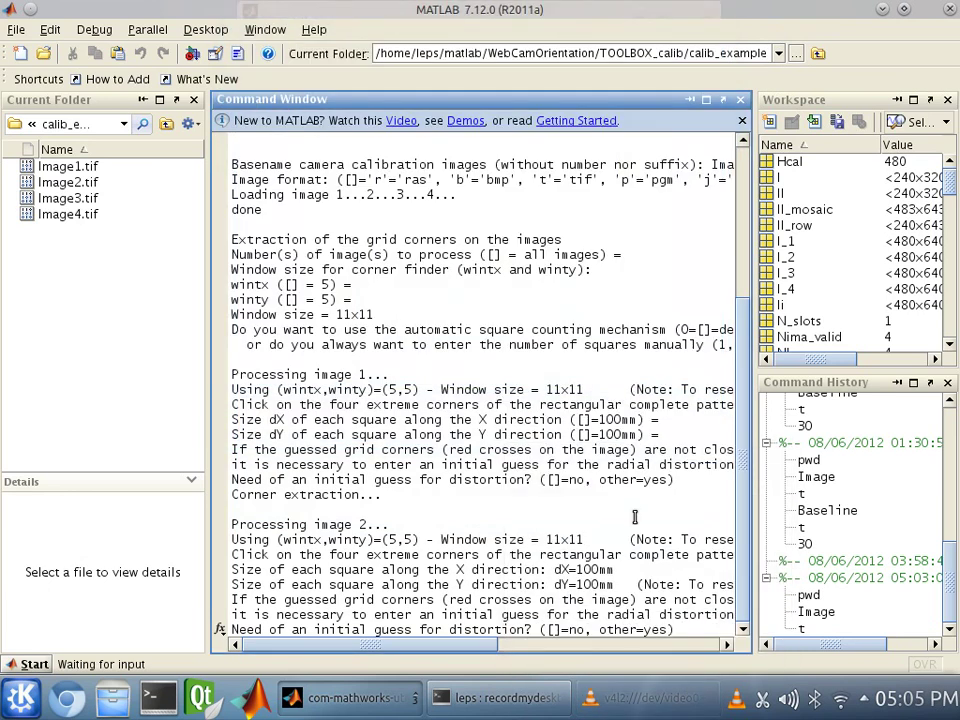
# - Skip image 2's distortion guess and mark the four outer board corners on image 3
pyautogui.press('Return')
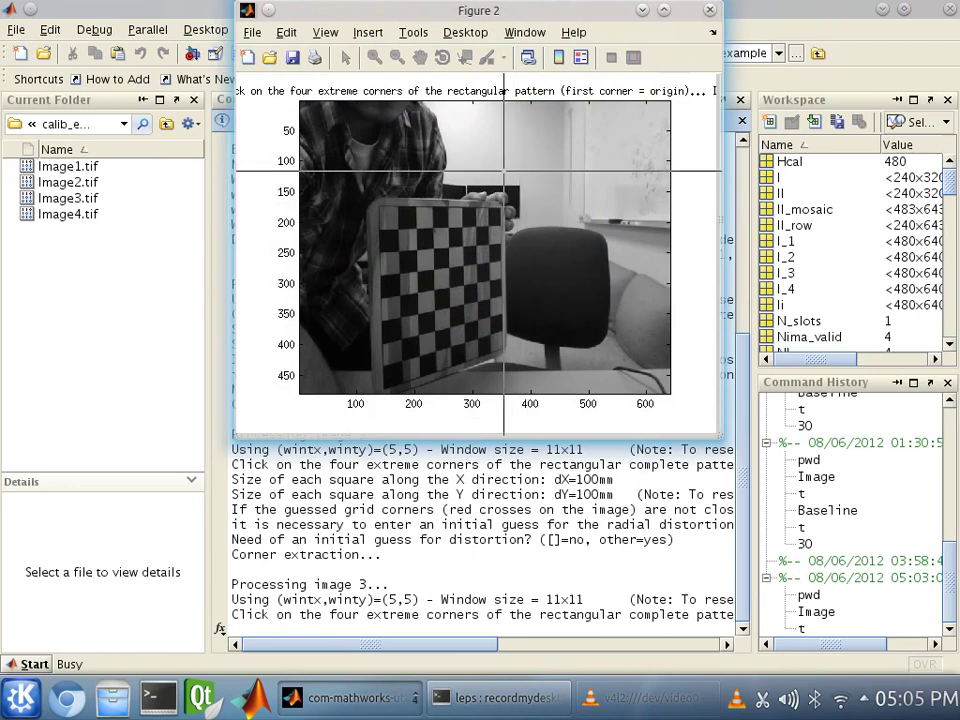
pyautogui.click(397, 229)
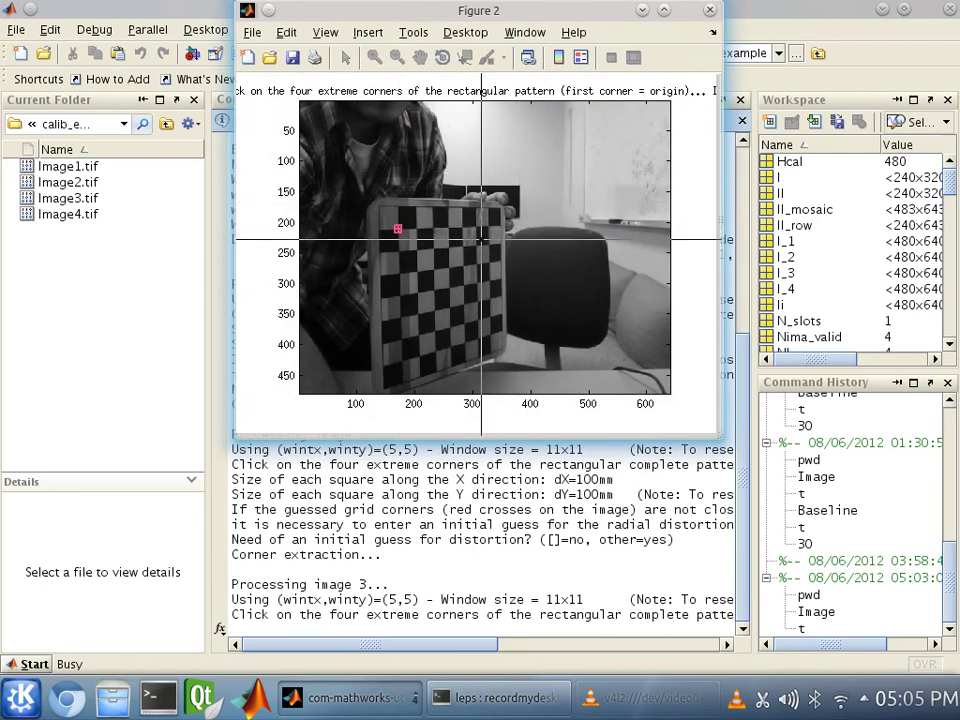
pyautogui.click(488, 227)
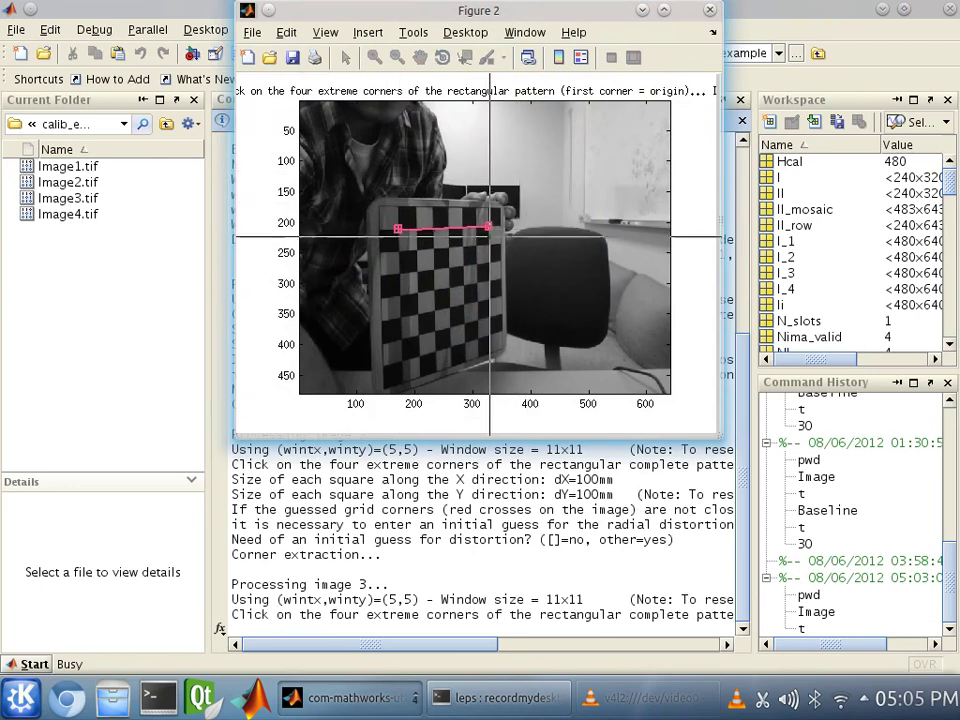
pyautogui.click(489, 334)
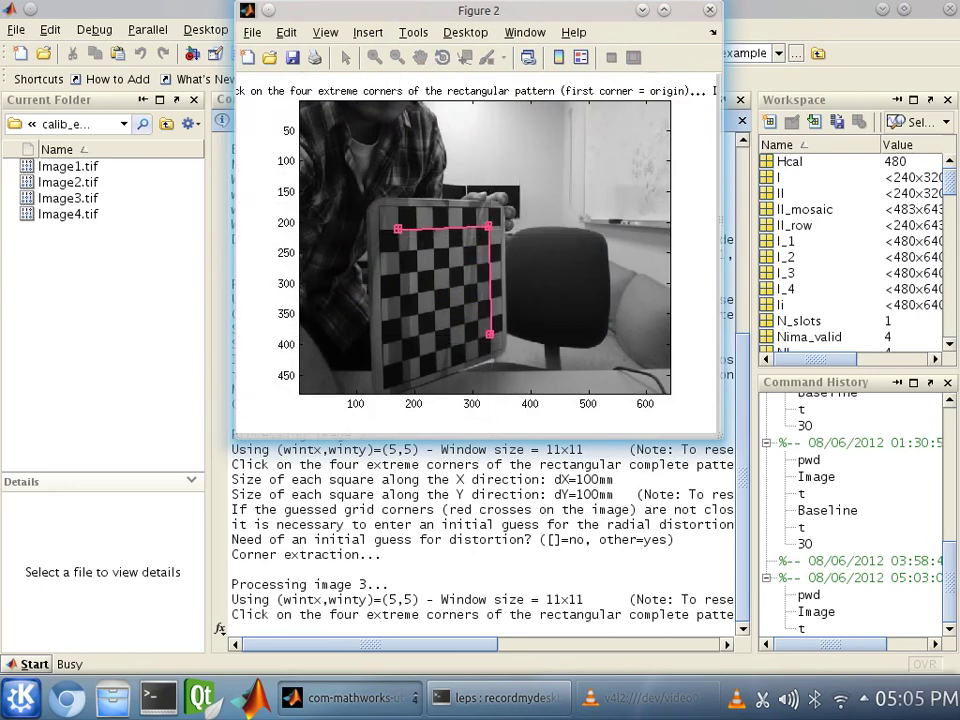
pyautogui.click(401, 362)
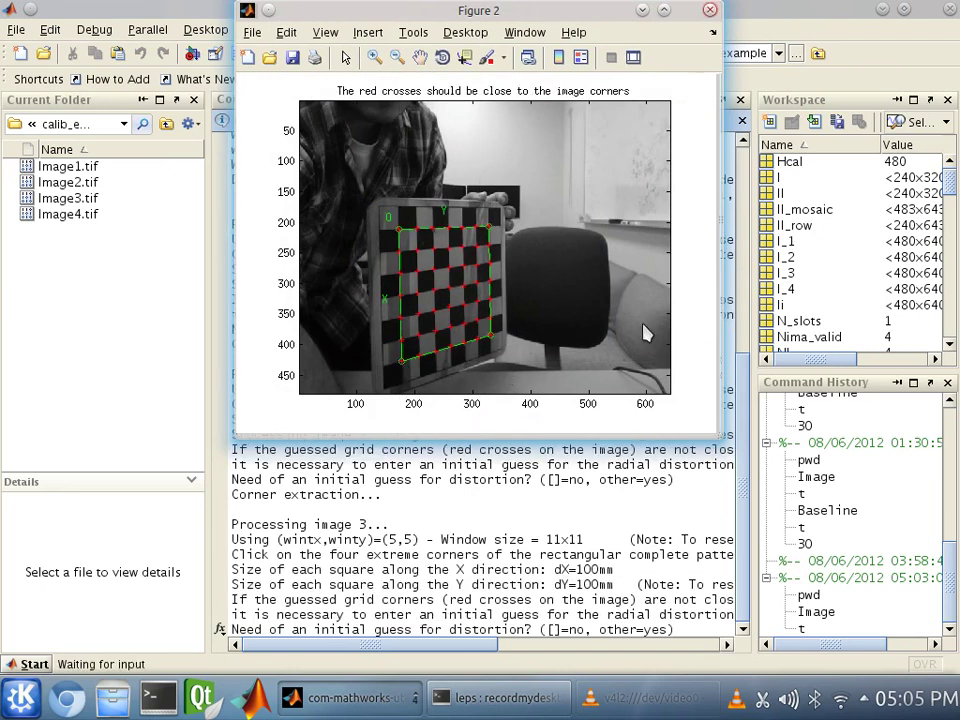
pyautogui.click(614, 513)
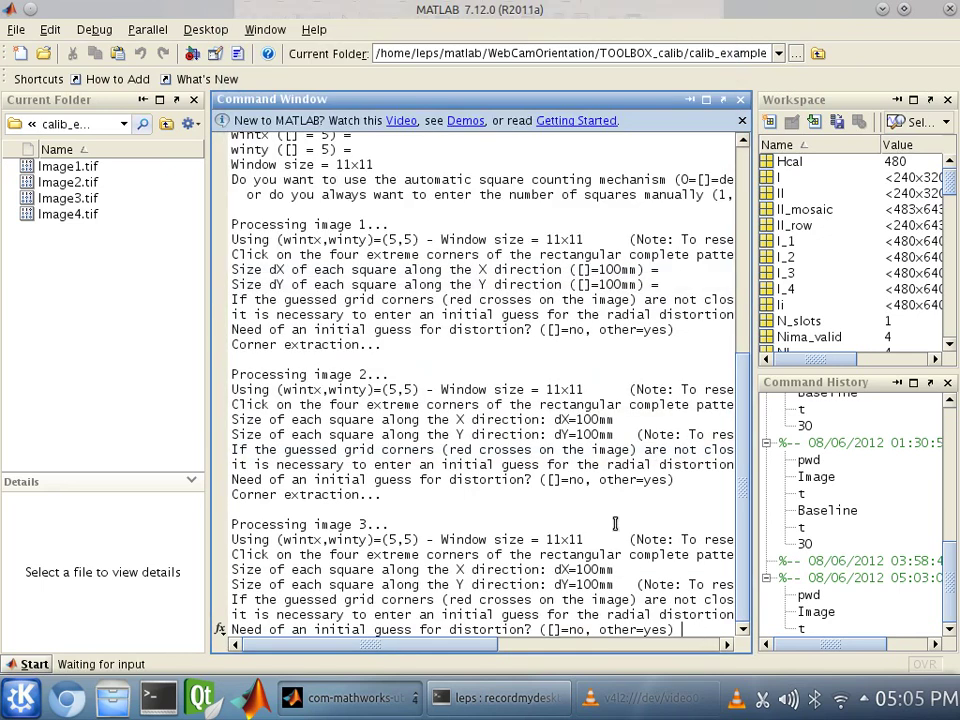
# - Skip image 3's distortion guess, mark image 4's four corners, and finish extraction
pyautogui.press('Return')
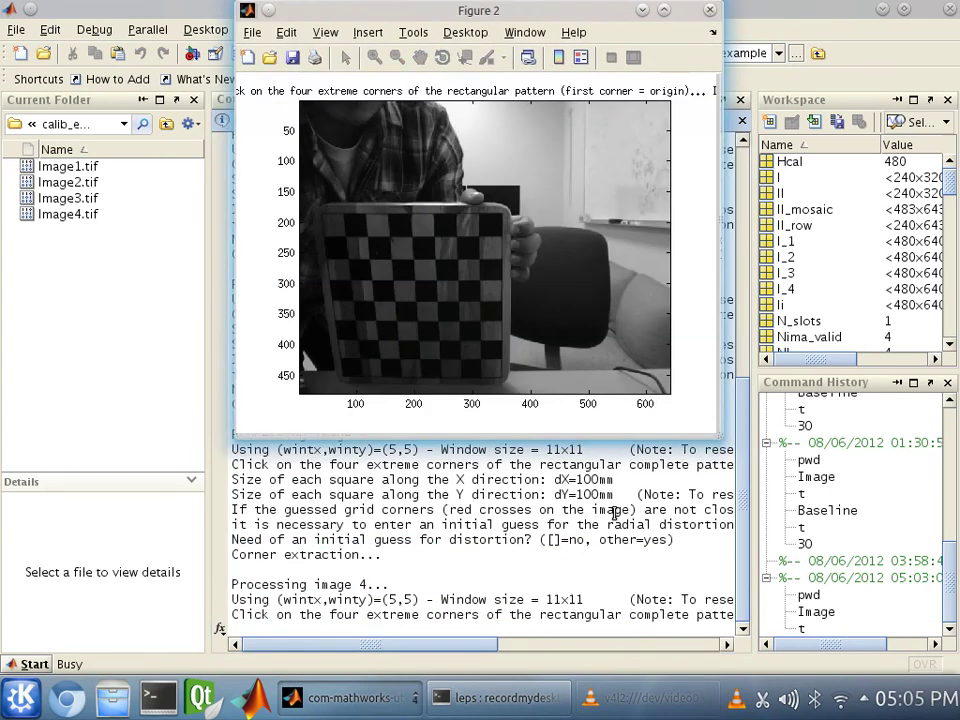
pyautogui.click(345, 236)
pyautogui.click(479, 236)
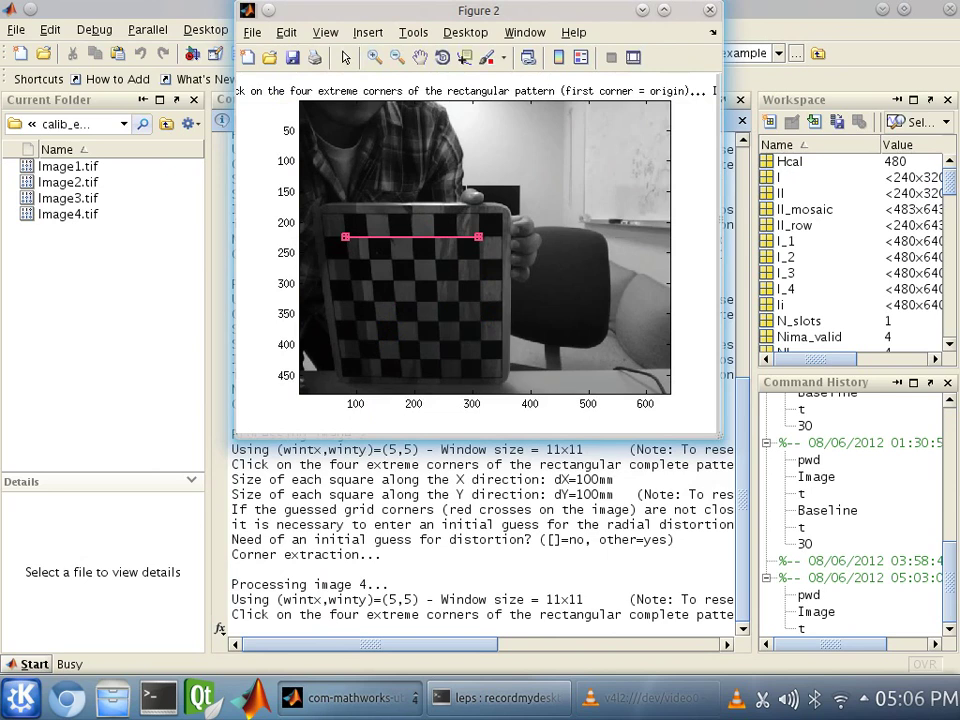
pyautogui.click(480, 358)
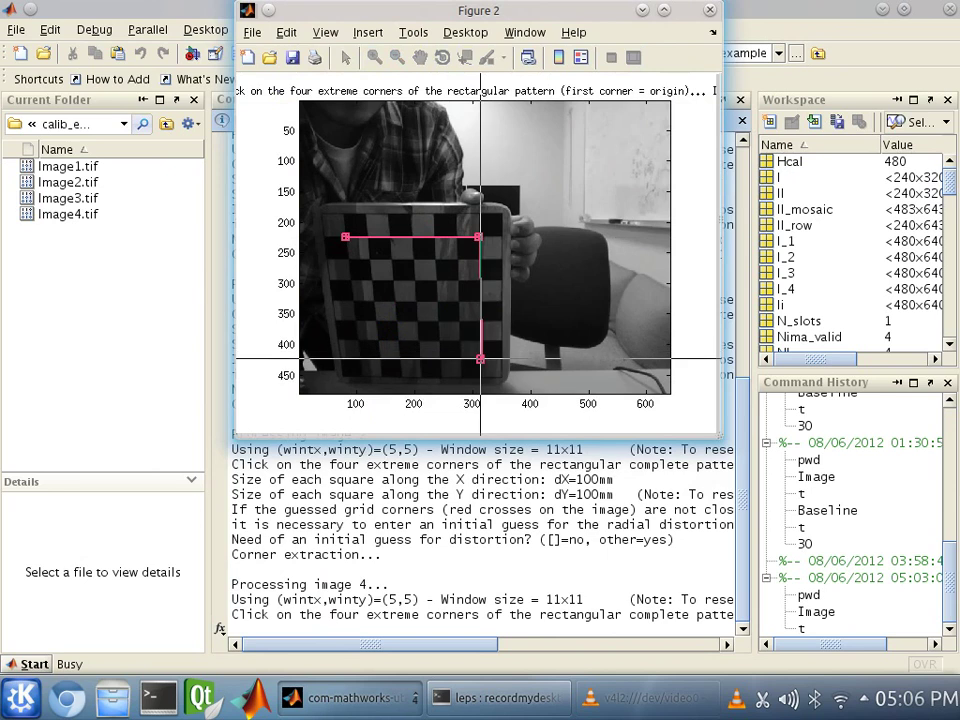
pyautogui.click(359, 361)
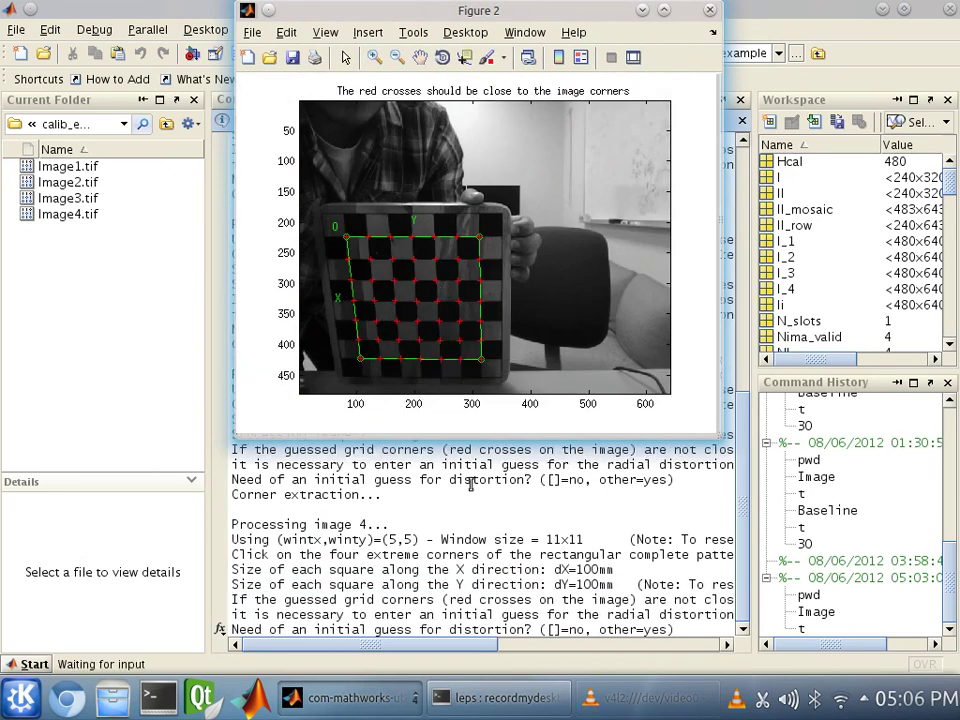
pyautogui.click(686, 629)
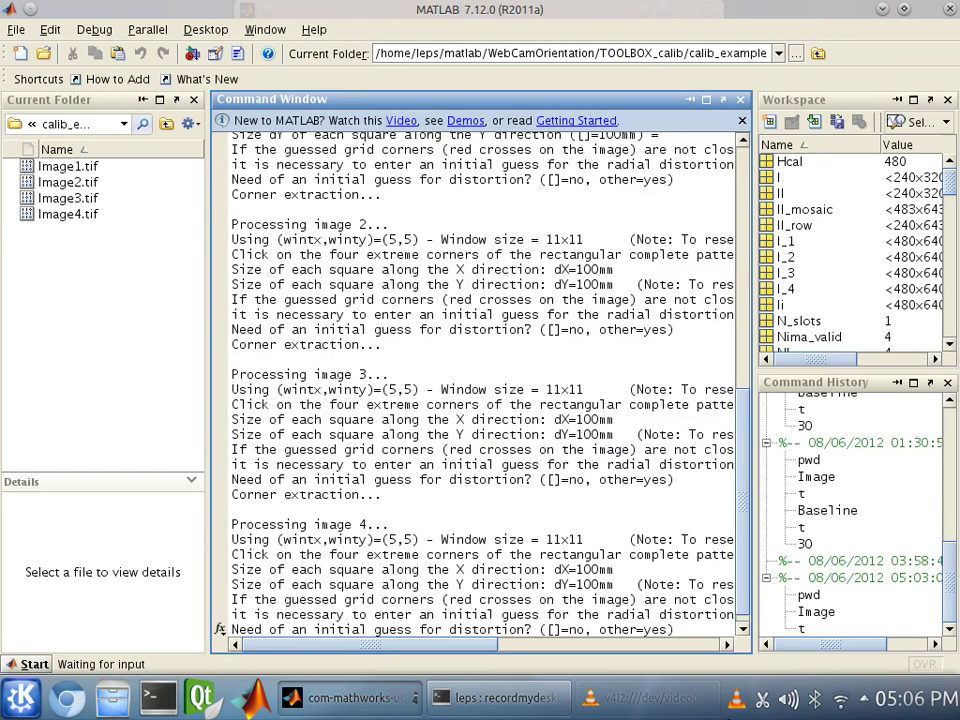
pyautogui.press('Return')
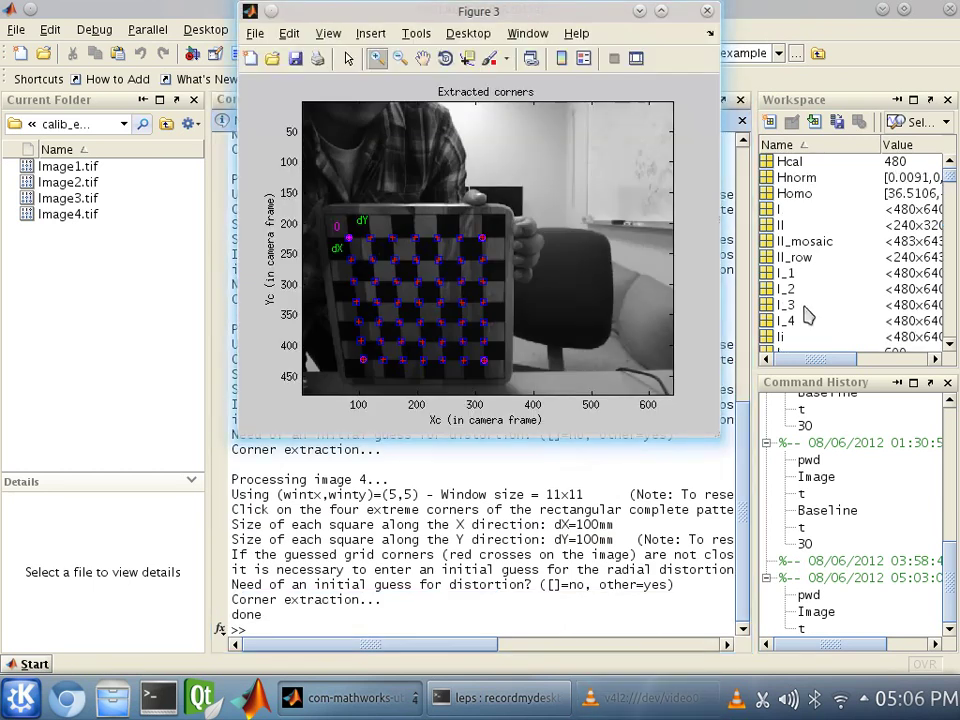
# - Run Calibration on the four images and check the pixel error [0.21521 0.19843]
pyautogui.click(707, 12)
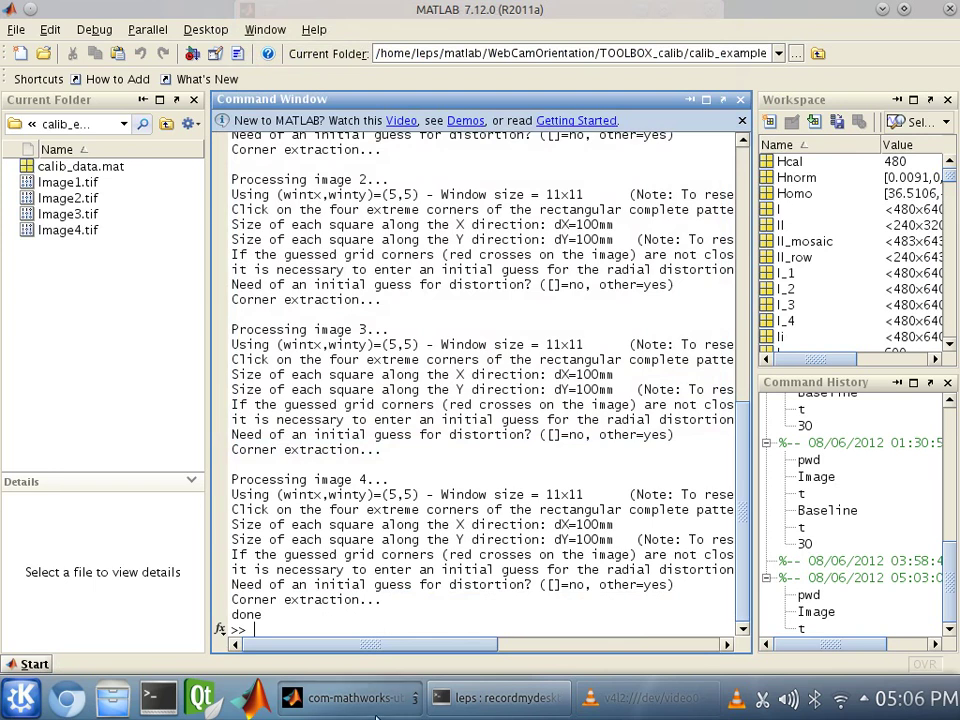
pyautogui.moveTo(375, 708)
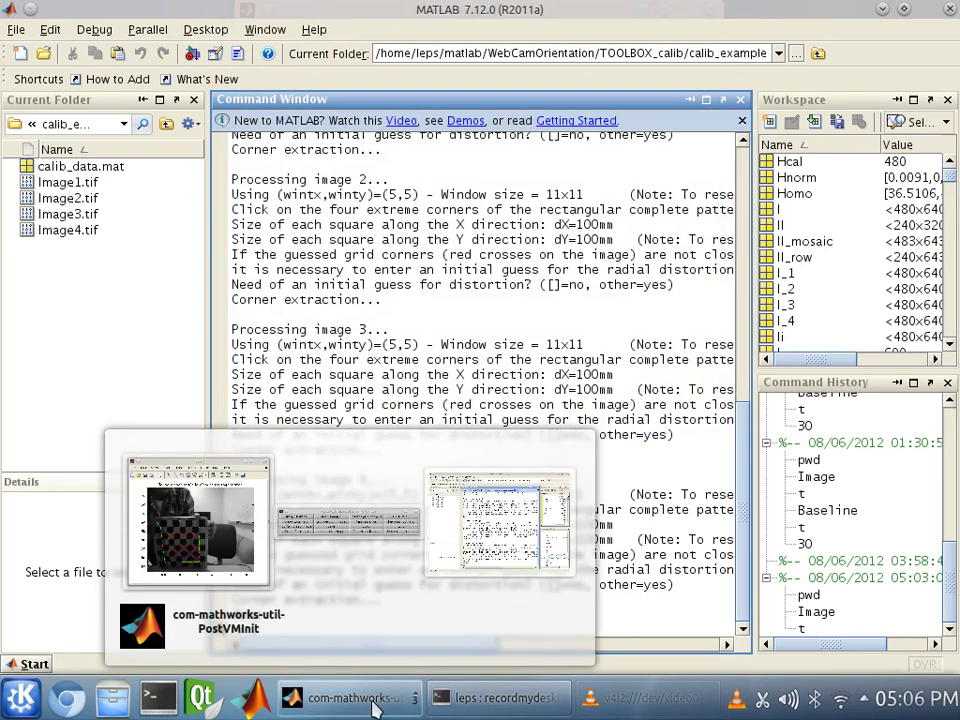
pyautogui.click(368, 538)
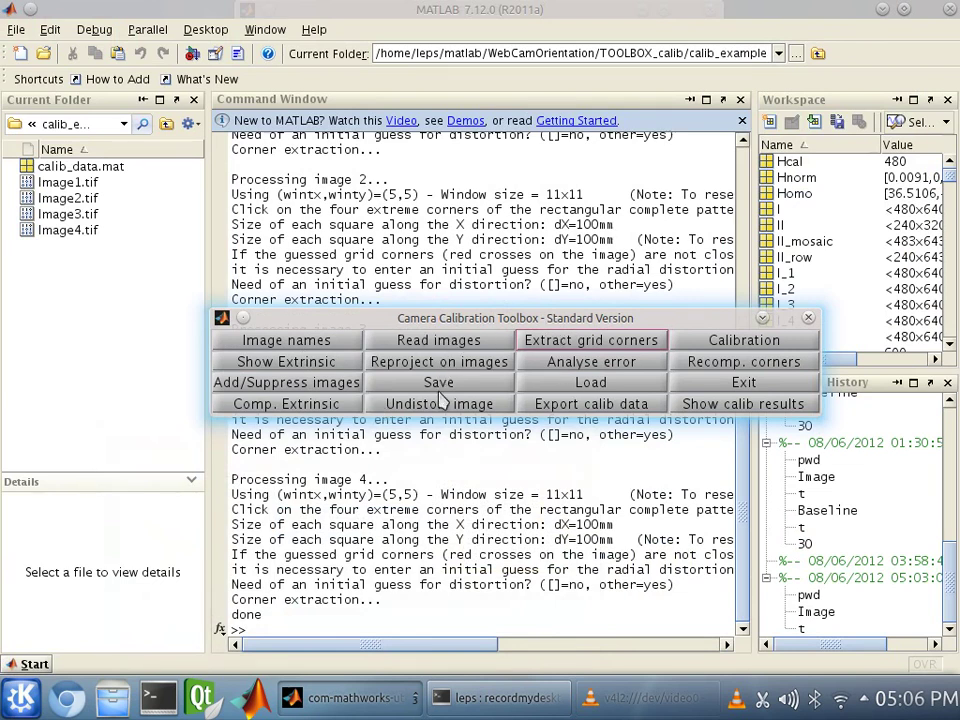
pyautogui.click(745, 341)
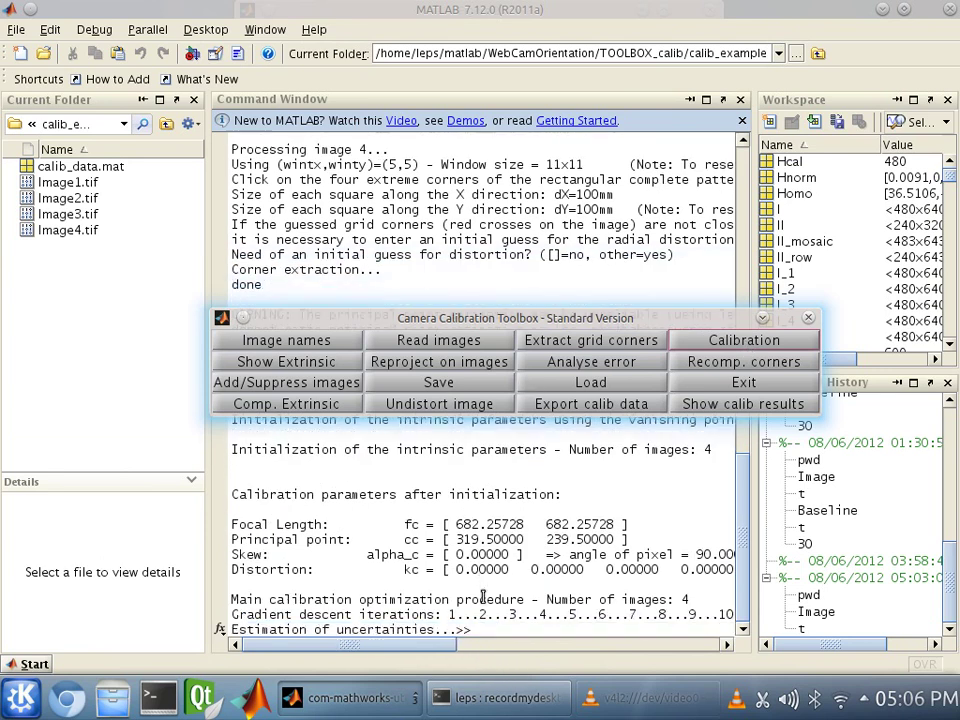
pyautogui.click(521, 565)
pyautogui.doubleClick(483, 554)
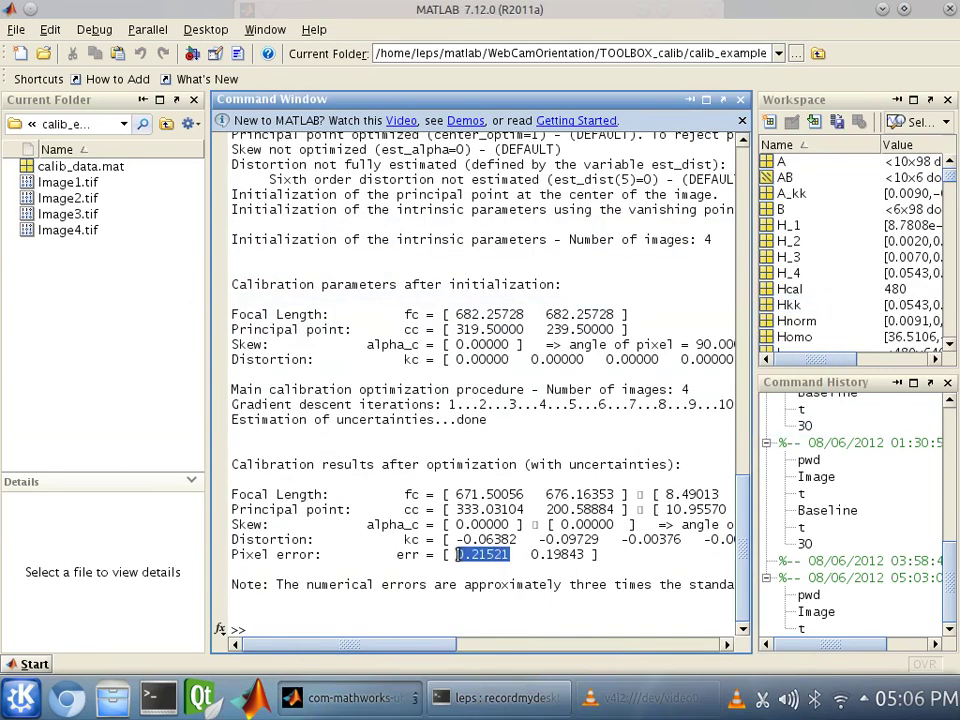
pyautogui.click(500, 617)
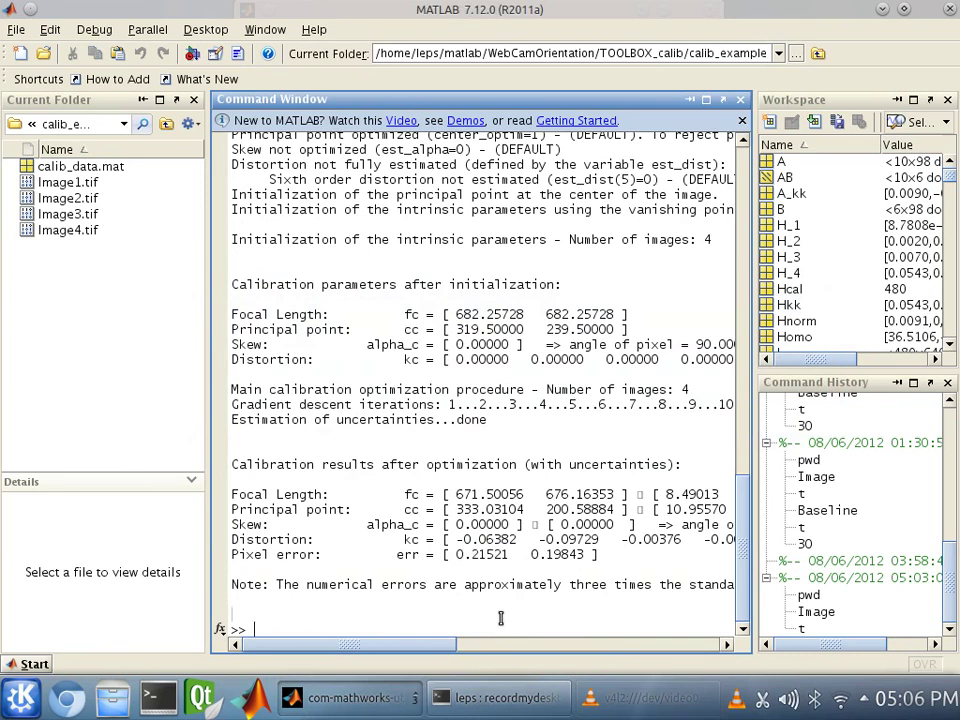
# - Save results from the Calibration Toolbox as Calib_Results.mat/.m, then raise the recordmydesktop terminal
pyautogui.click(355, 697)
pyautogui.click(355, 628)
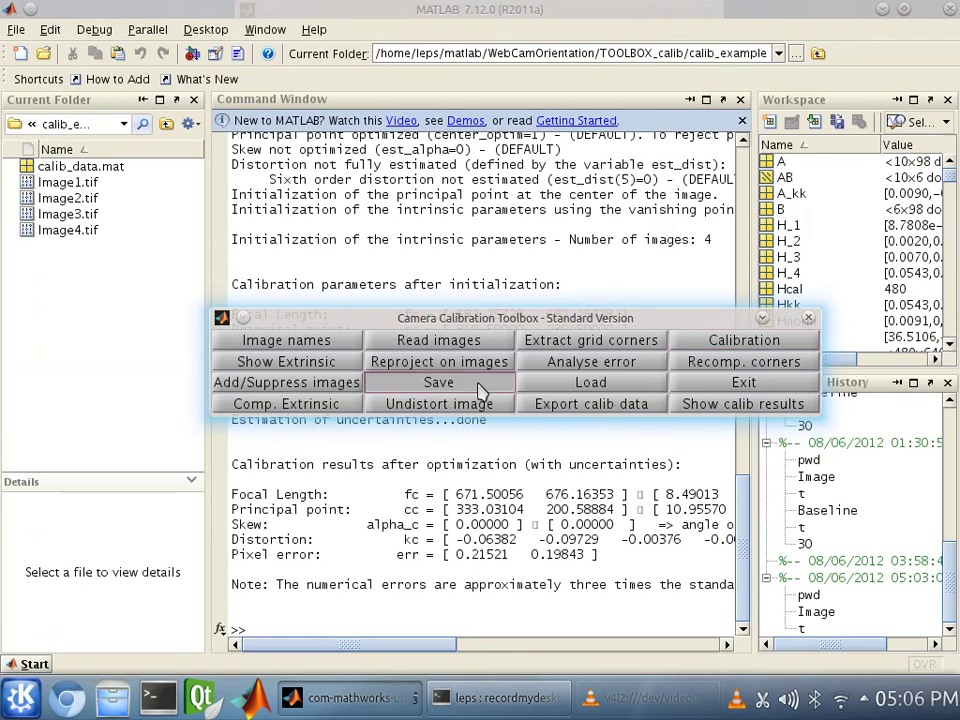
pyautogui.click(481, 389)
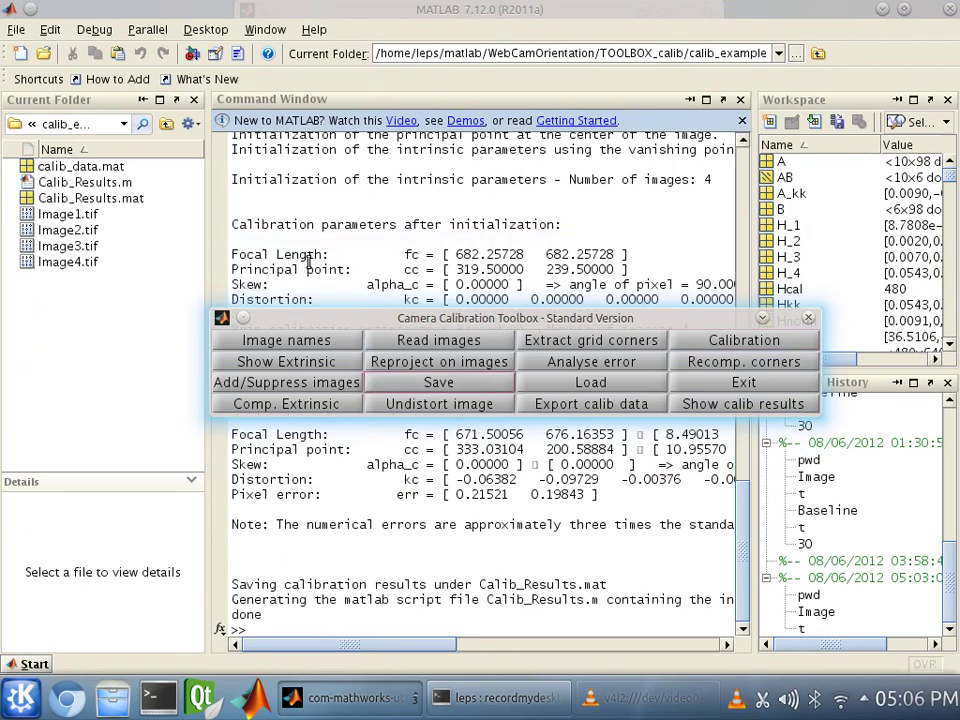
pyautogui.click(230, 200)
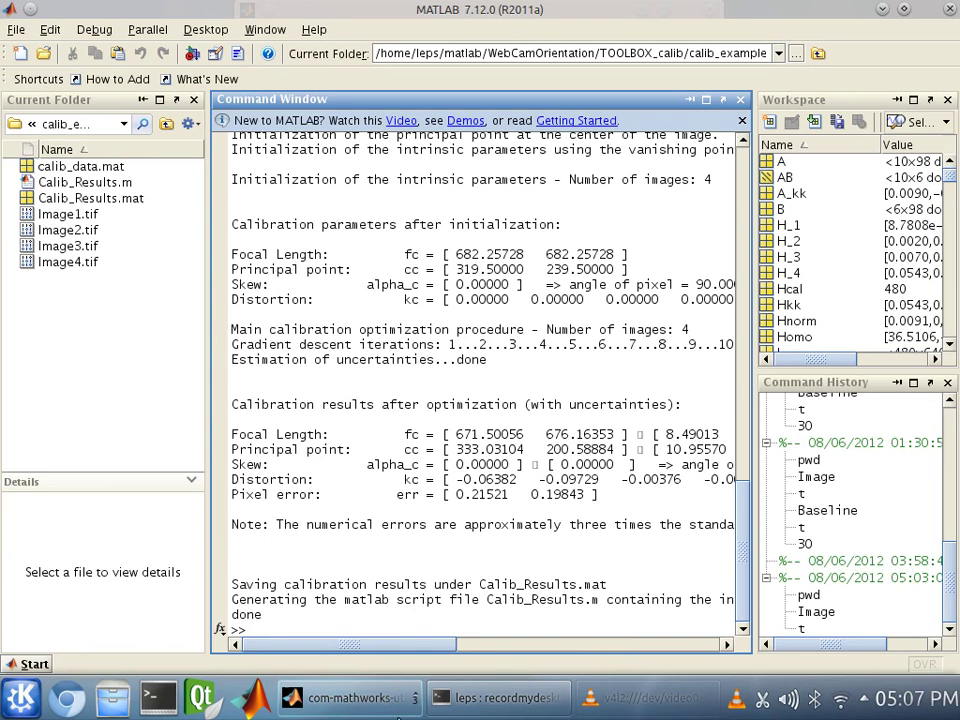
pyautogui.click(488, 699)
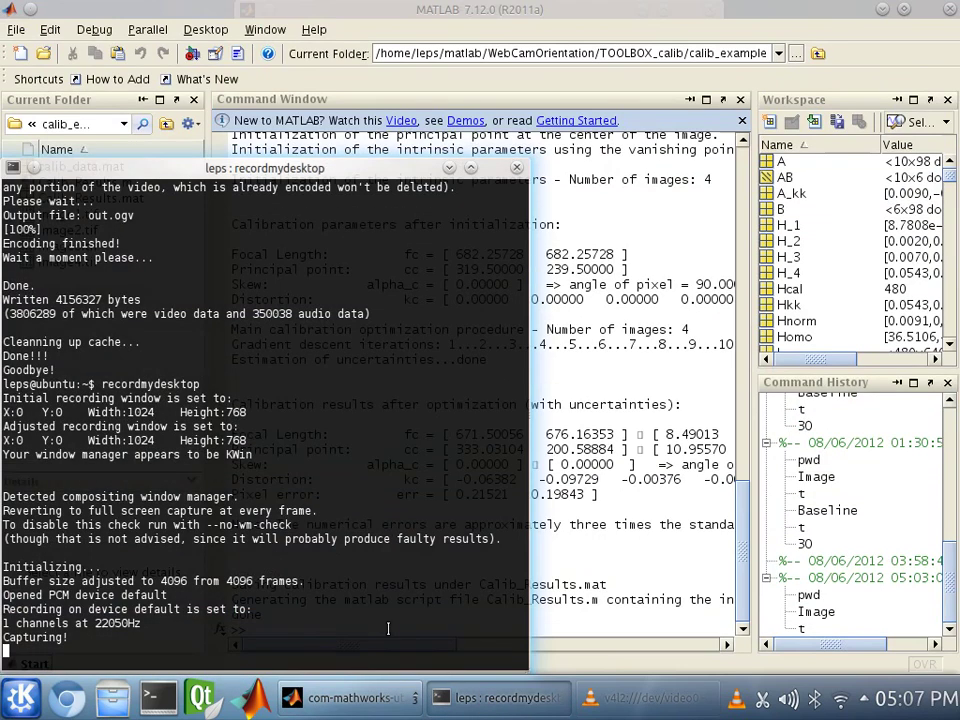